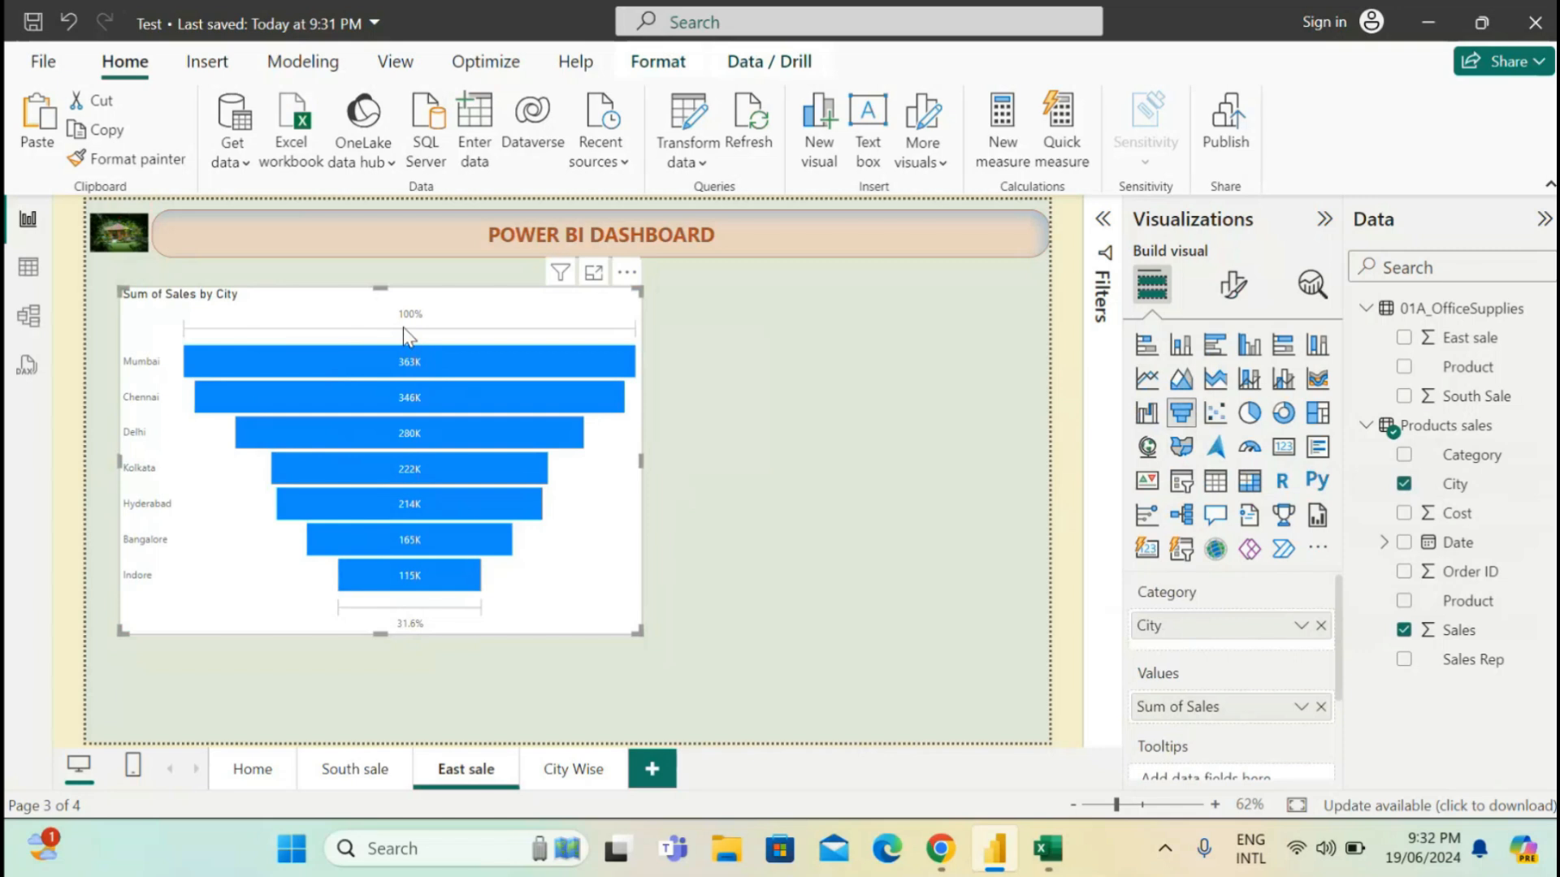
Examine the sales and percentage details of the city bars in the Sum of Sales by City funnel chart.
mouse_move(389, 367)
mouse_move(424, 583)
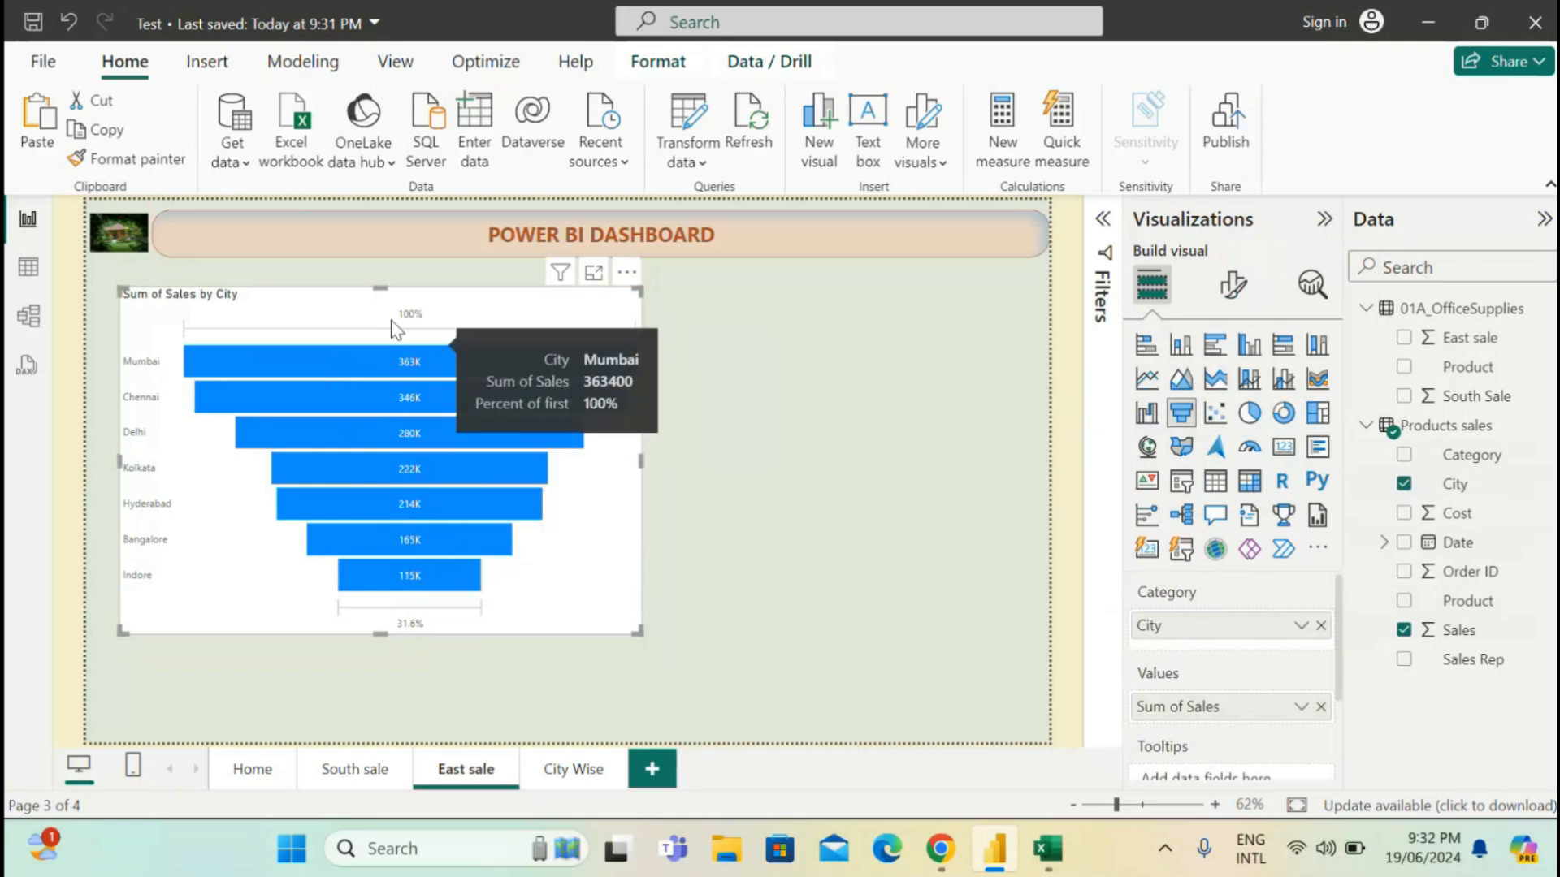
mouse_move(422, 328)
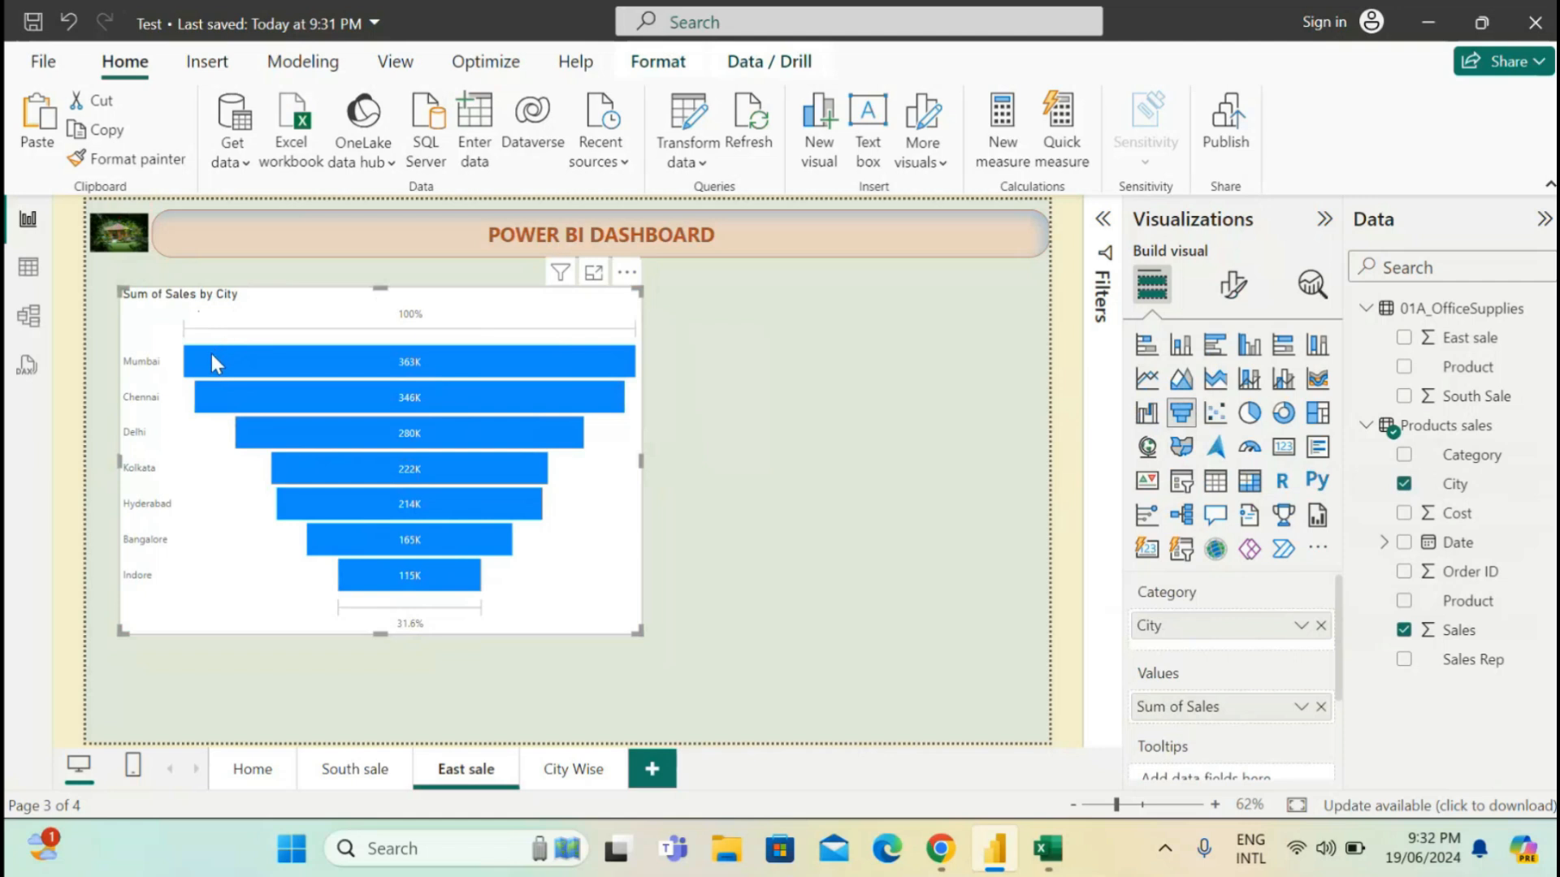
mouse_move(283, 388)
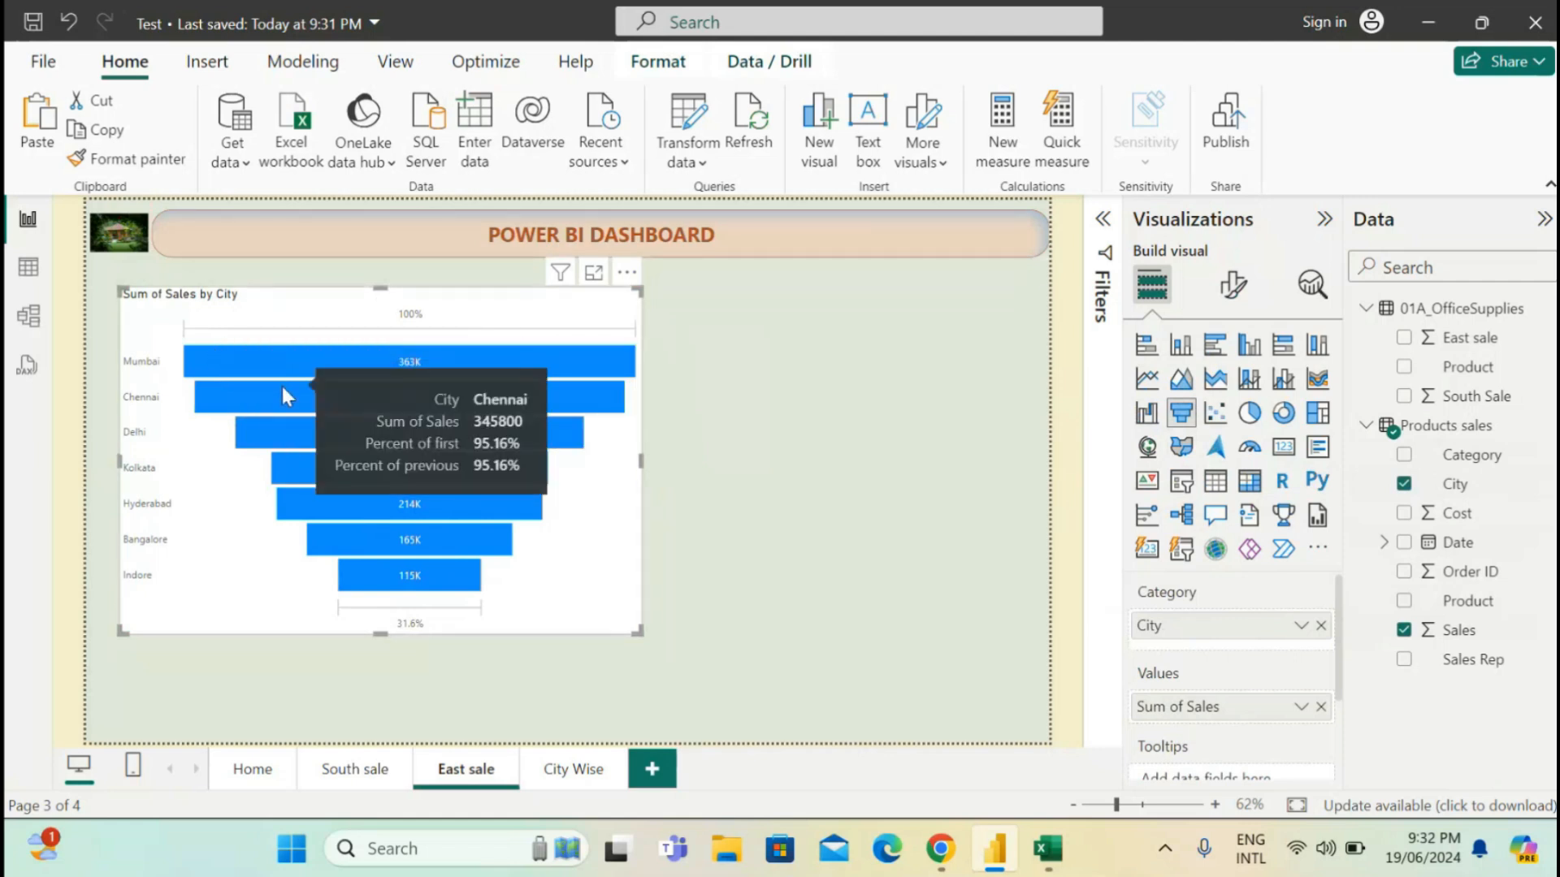
mouse_move(280, 426)
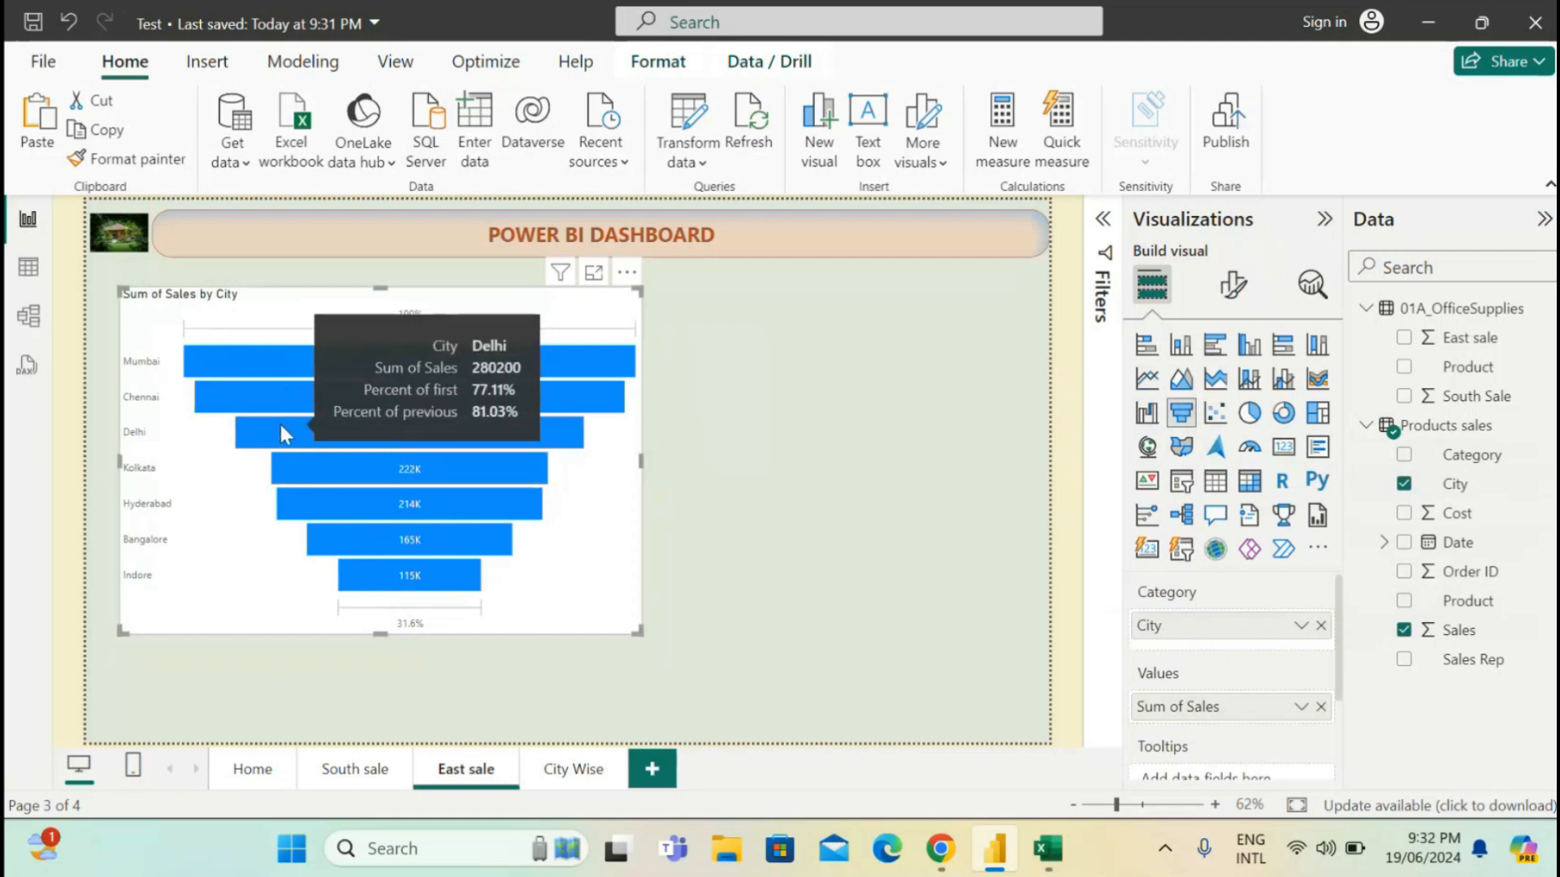
mouse_move(294, 475)
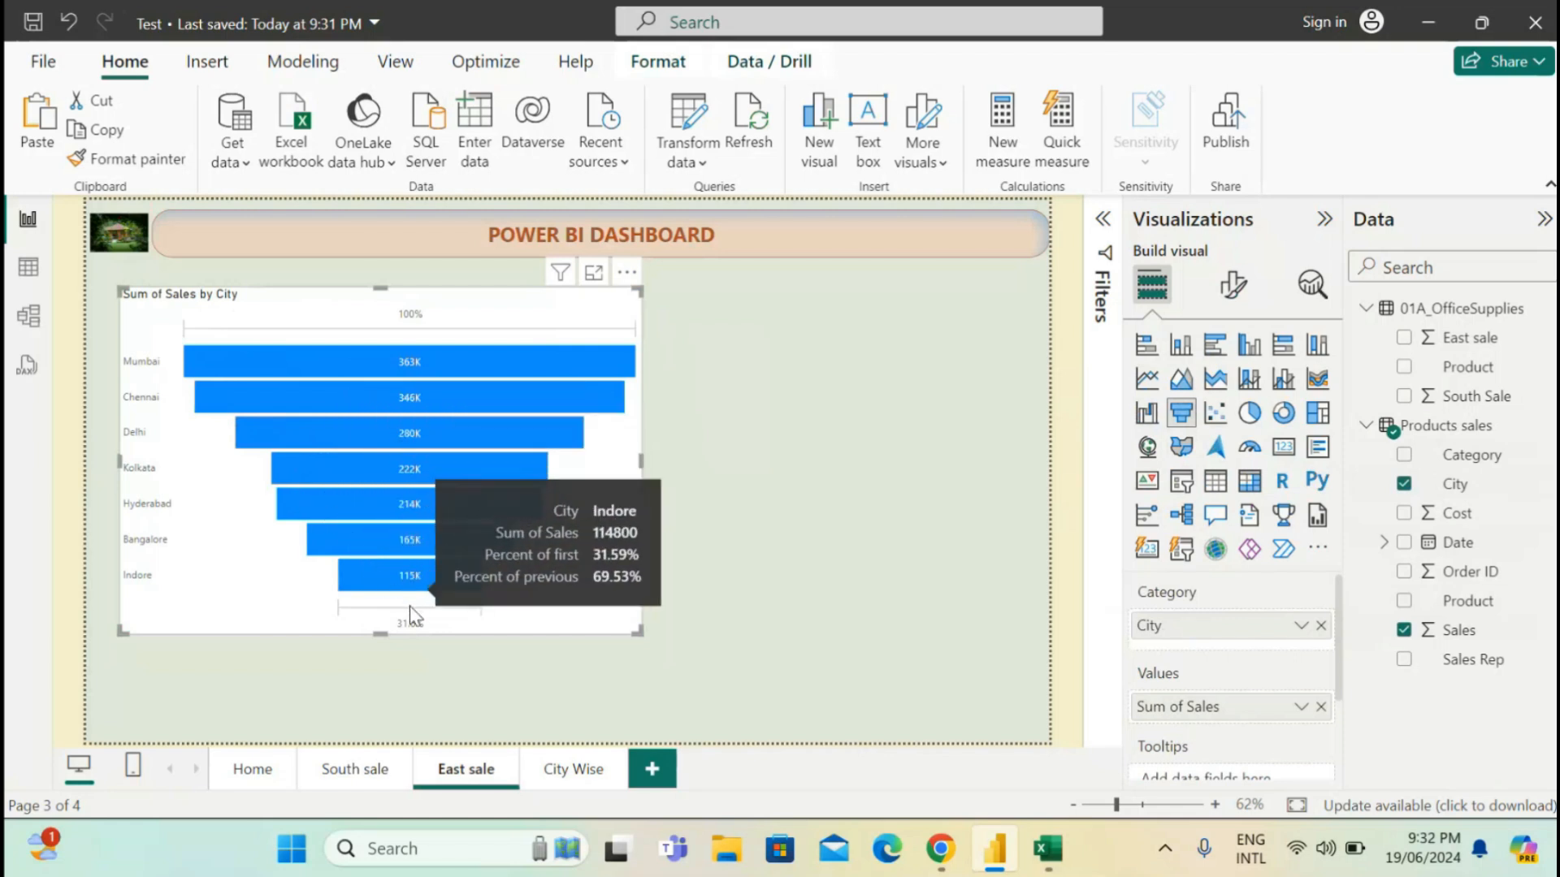
mouse_move(420, 555)
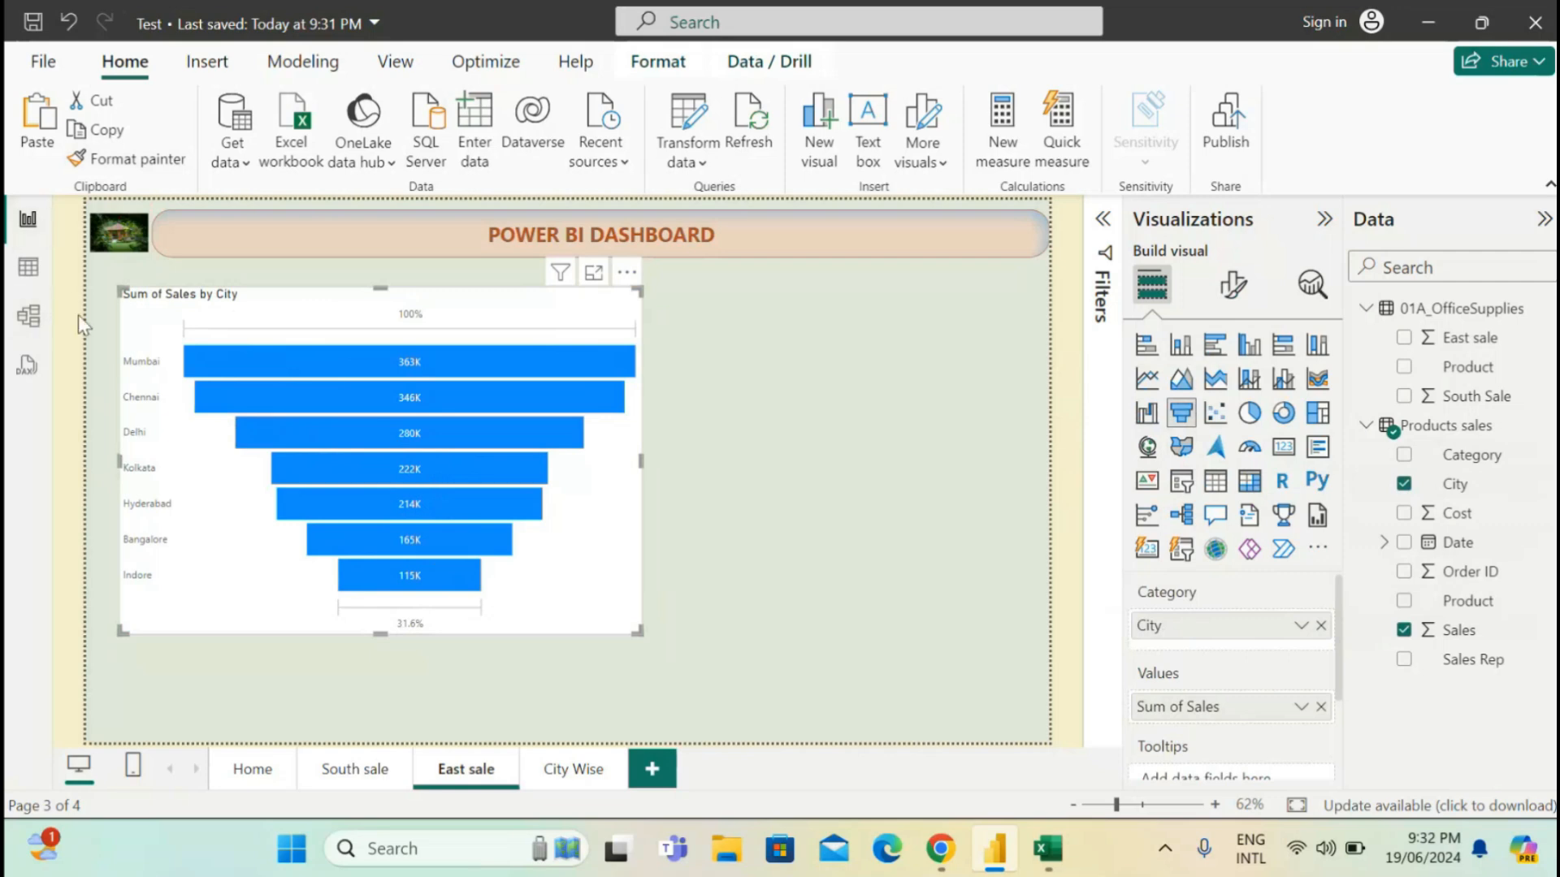
Check the Products sales table data, then show the Sum of Sales by City funnel chart as a table.
click(29, 269)
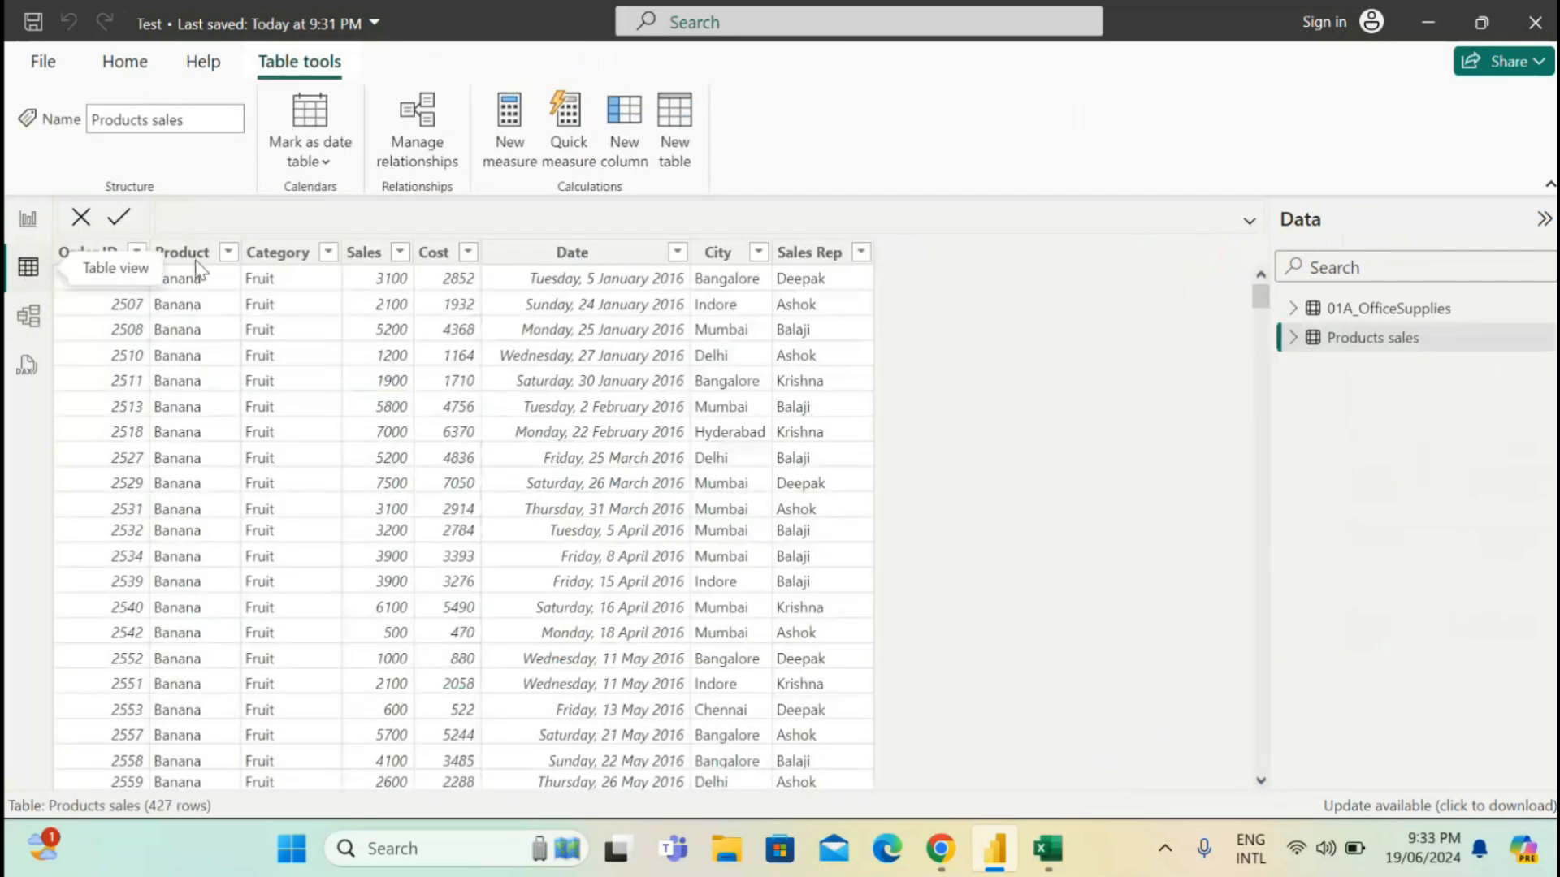
click(28, 223)
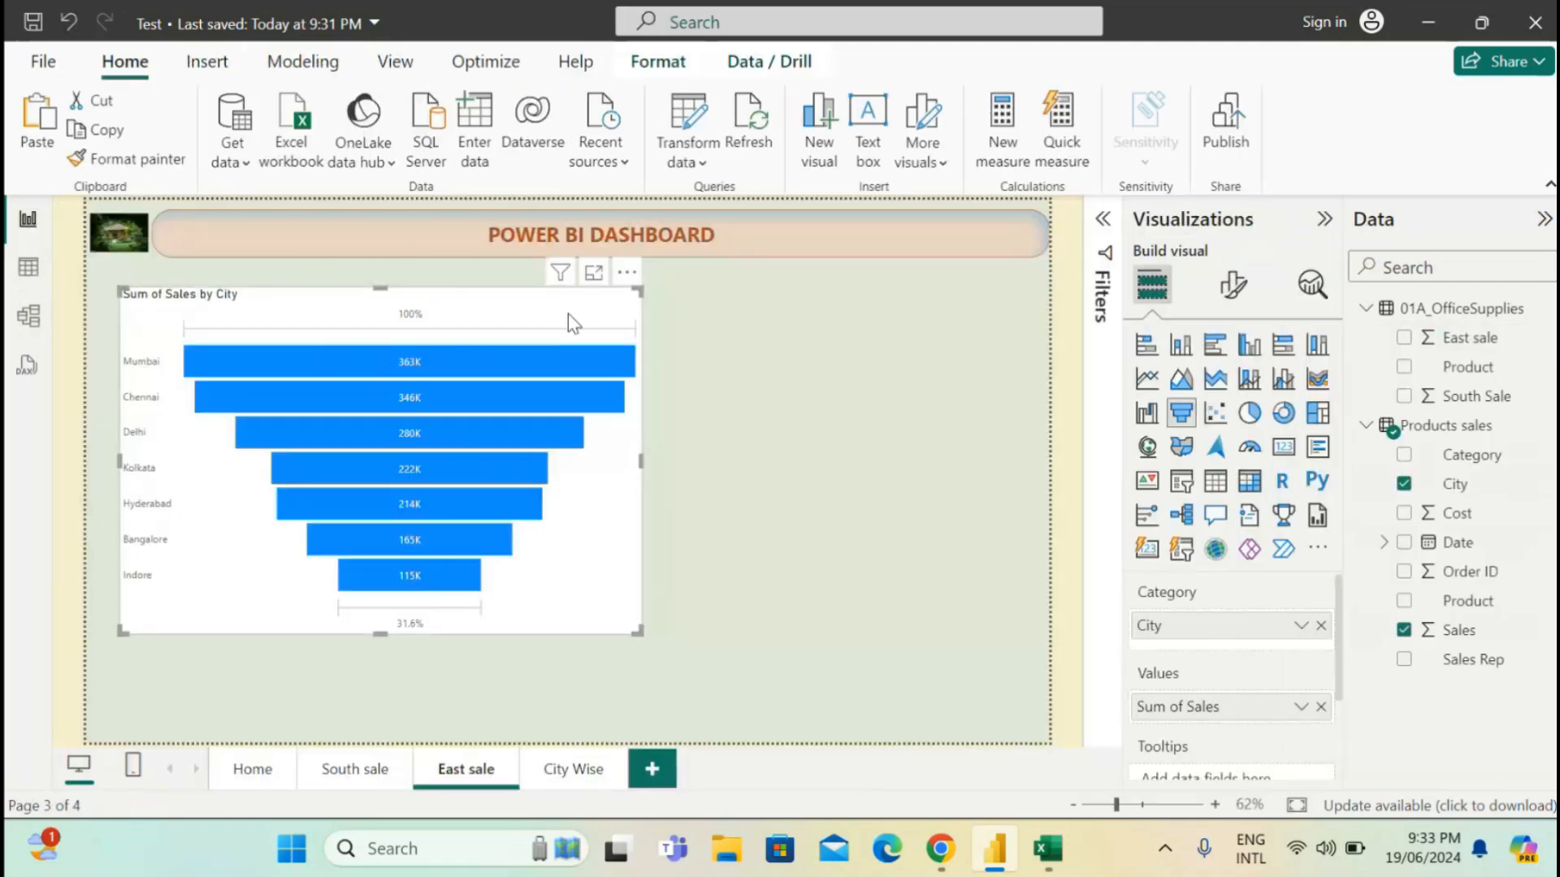
click(627, 272)
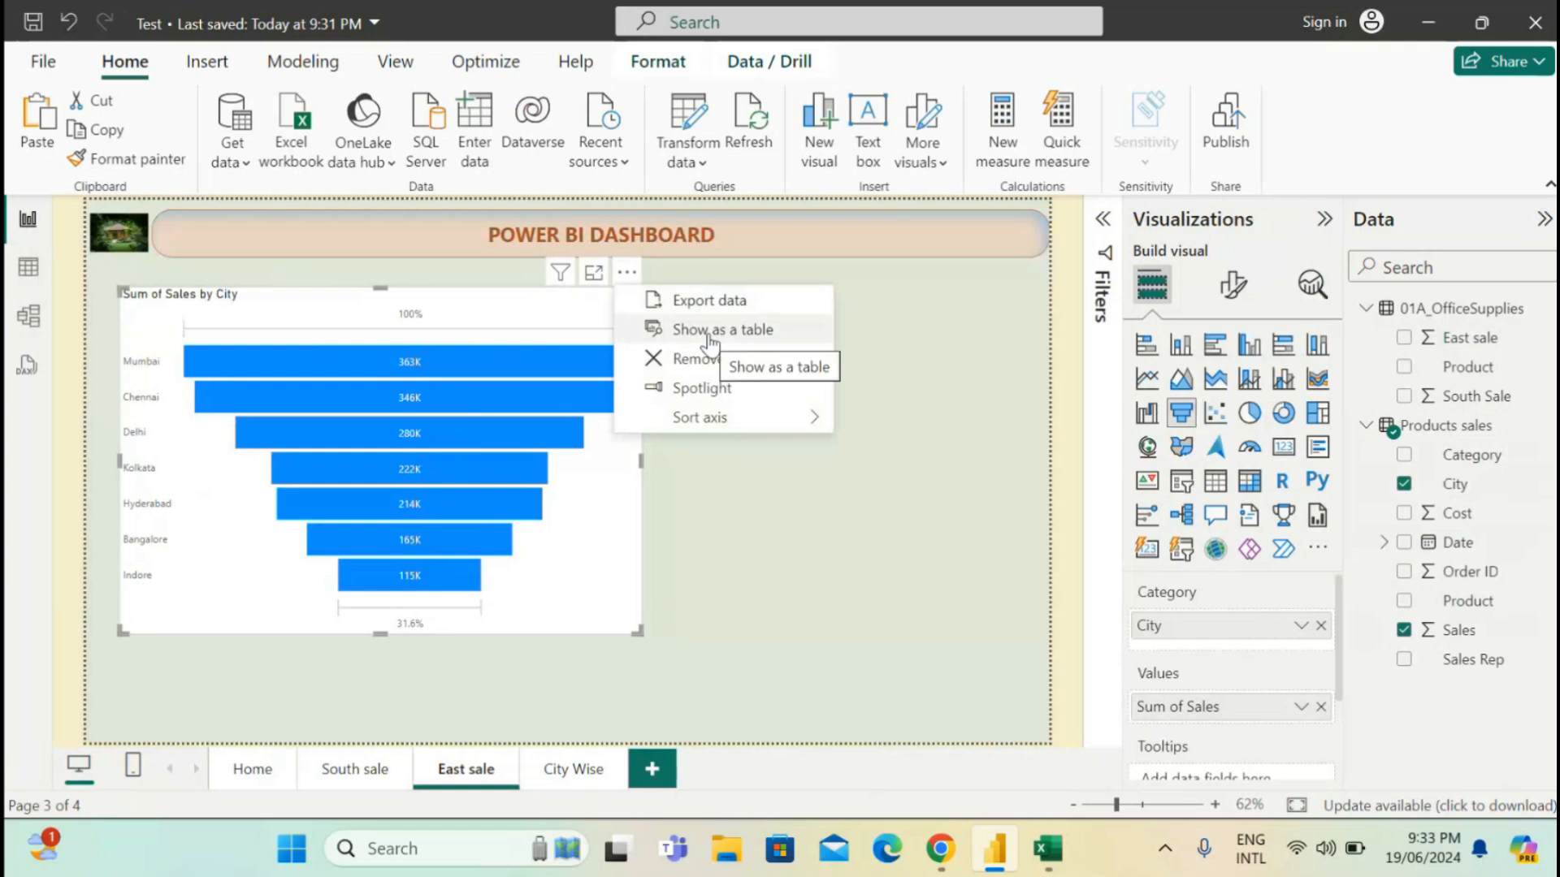
click(709, 333)
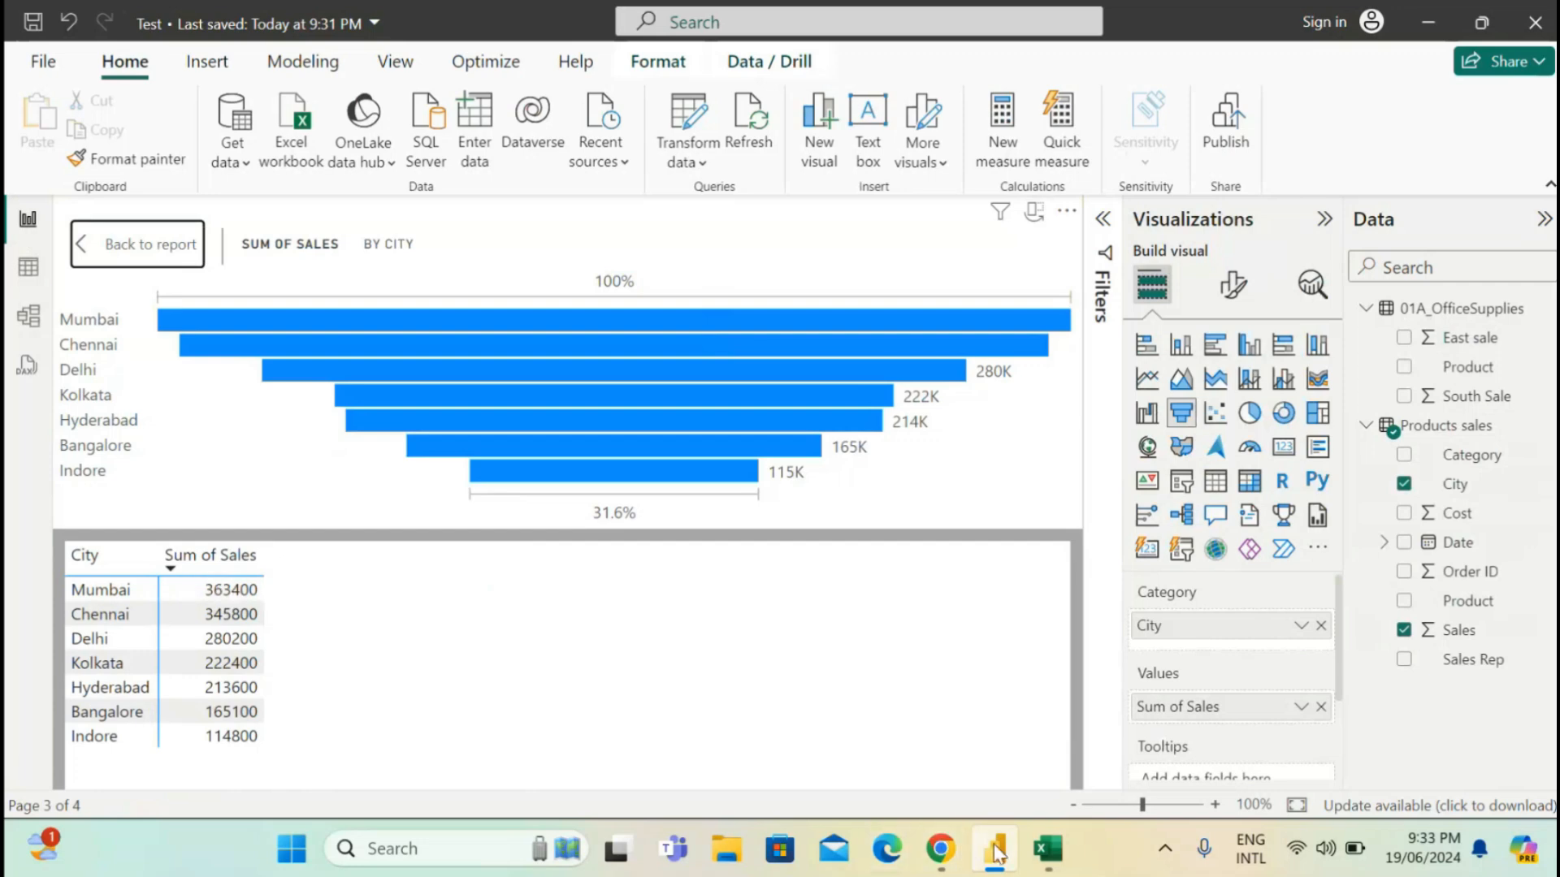
Switch to the New Microsoft Excel Worksheet workbook in Excel and clear all contents of Sheet1.
mouse_move(1037, 869)
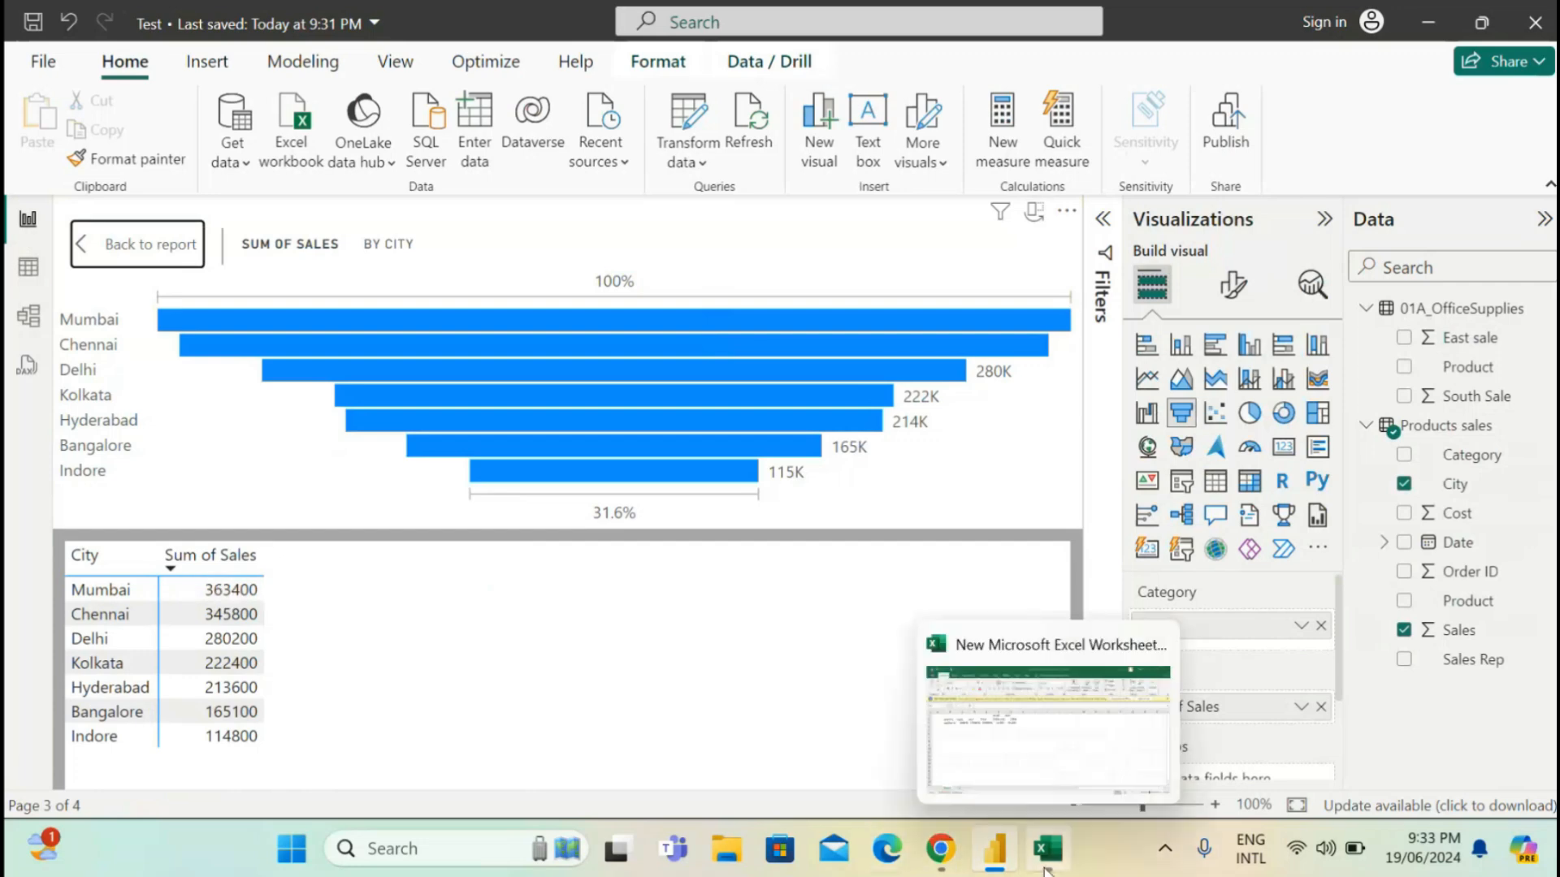
click(1054, 744)
click(406, 501)
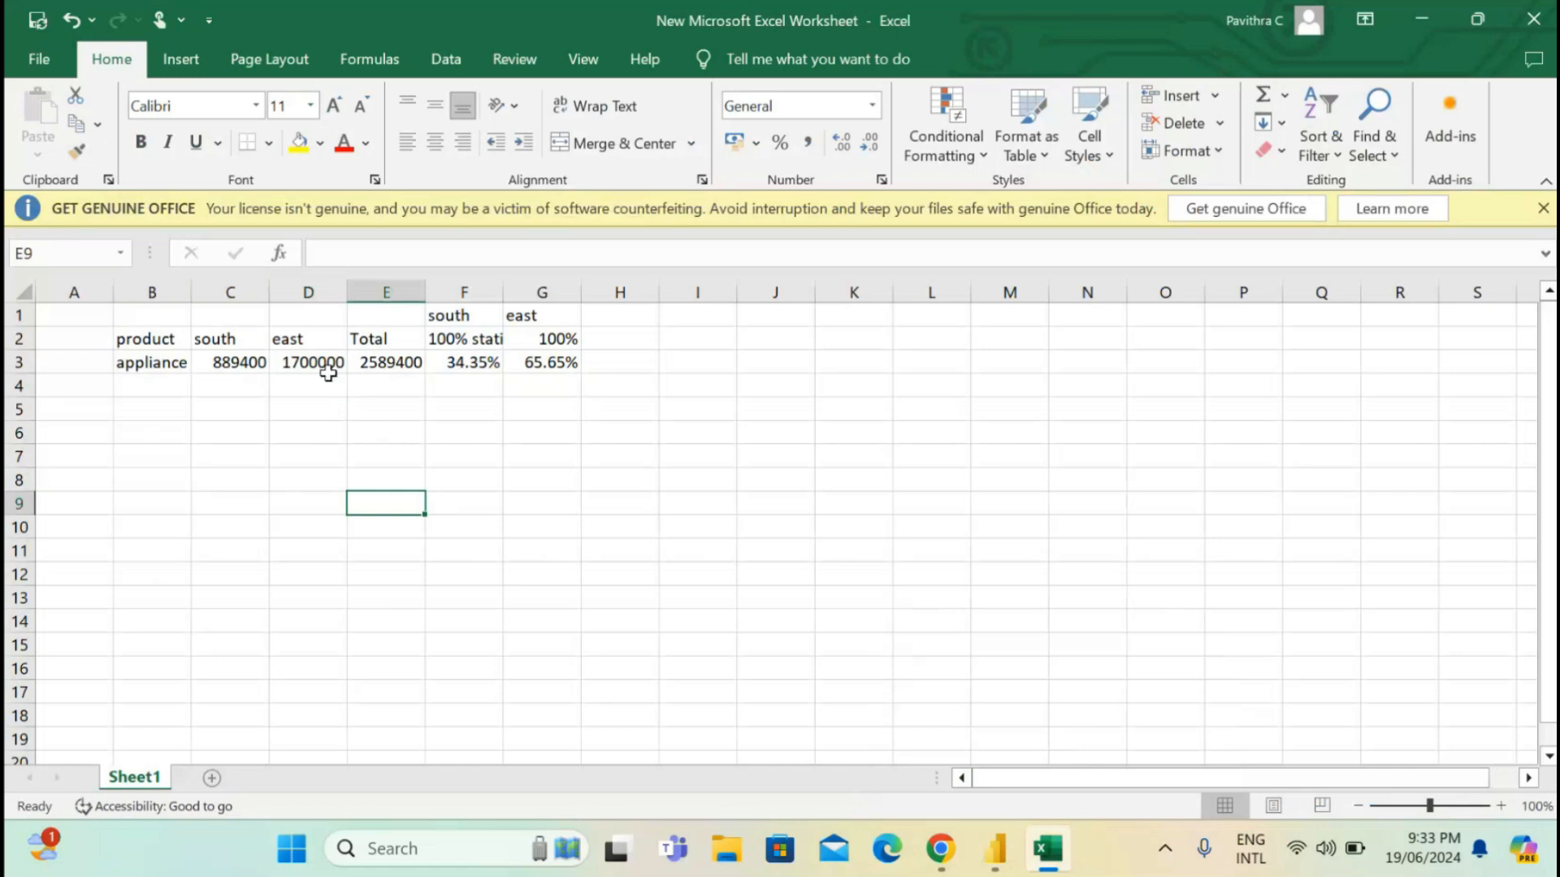
text(A)
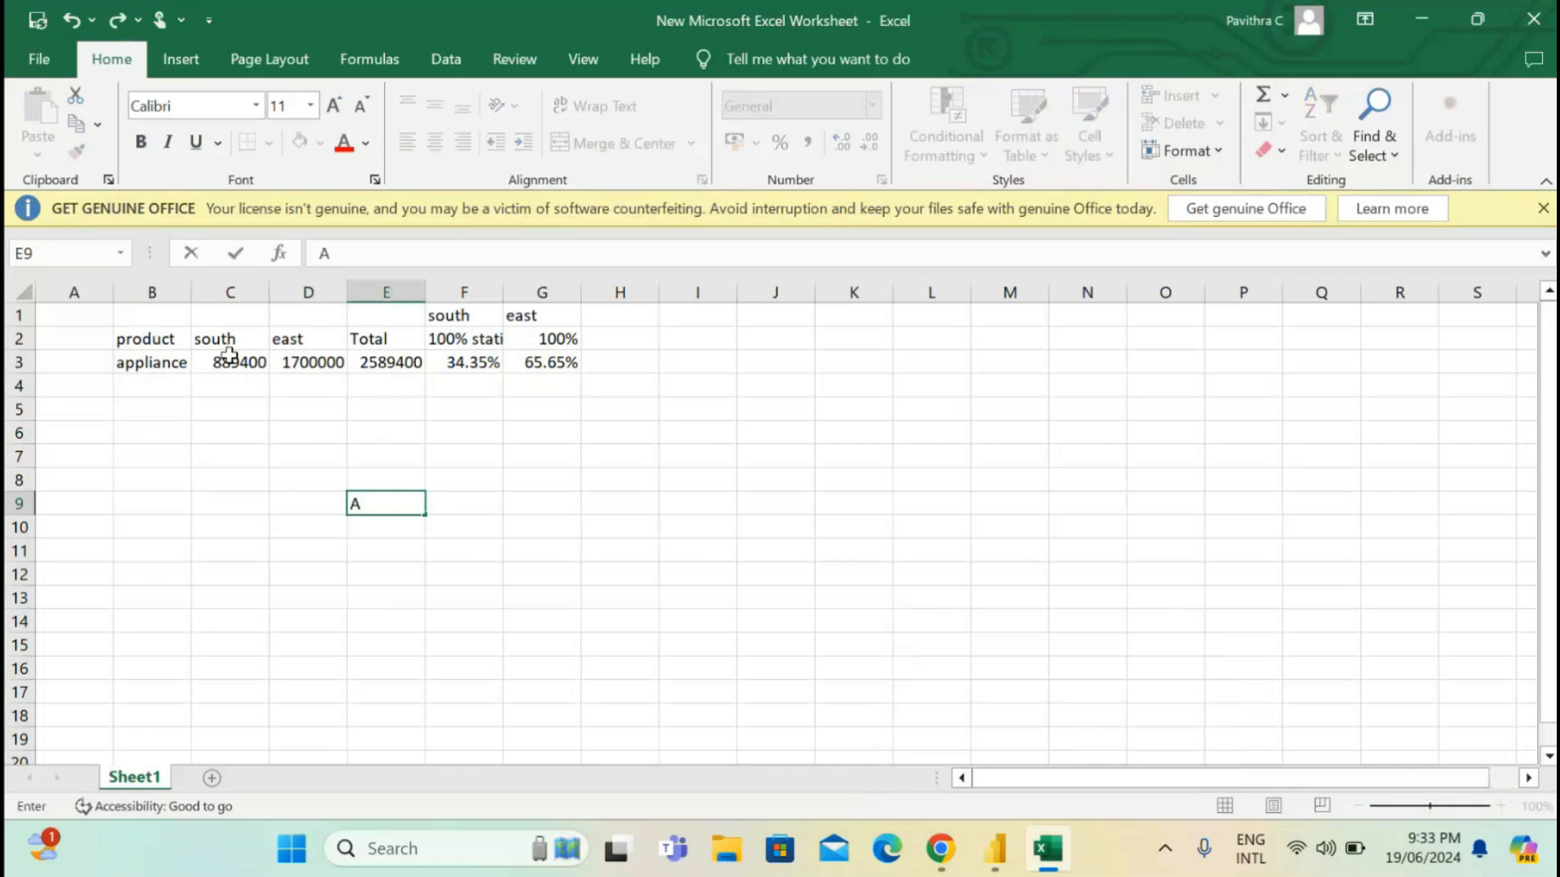
key(Escape)
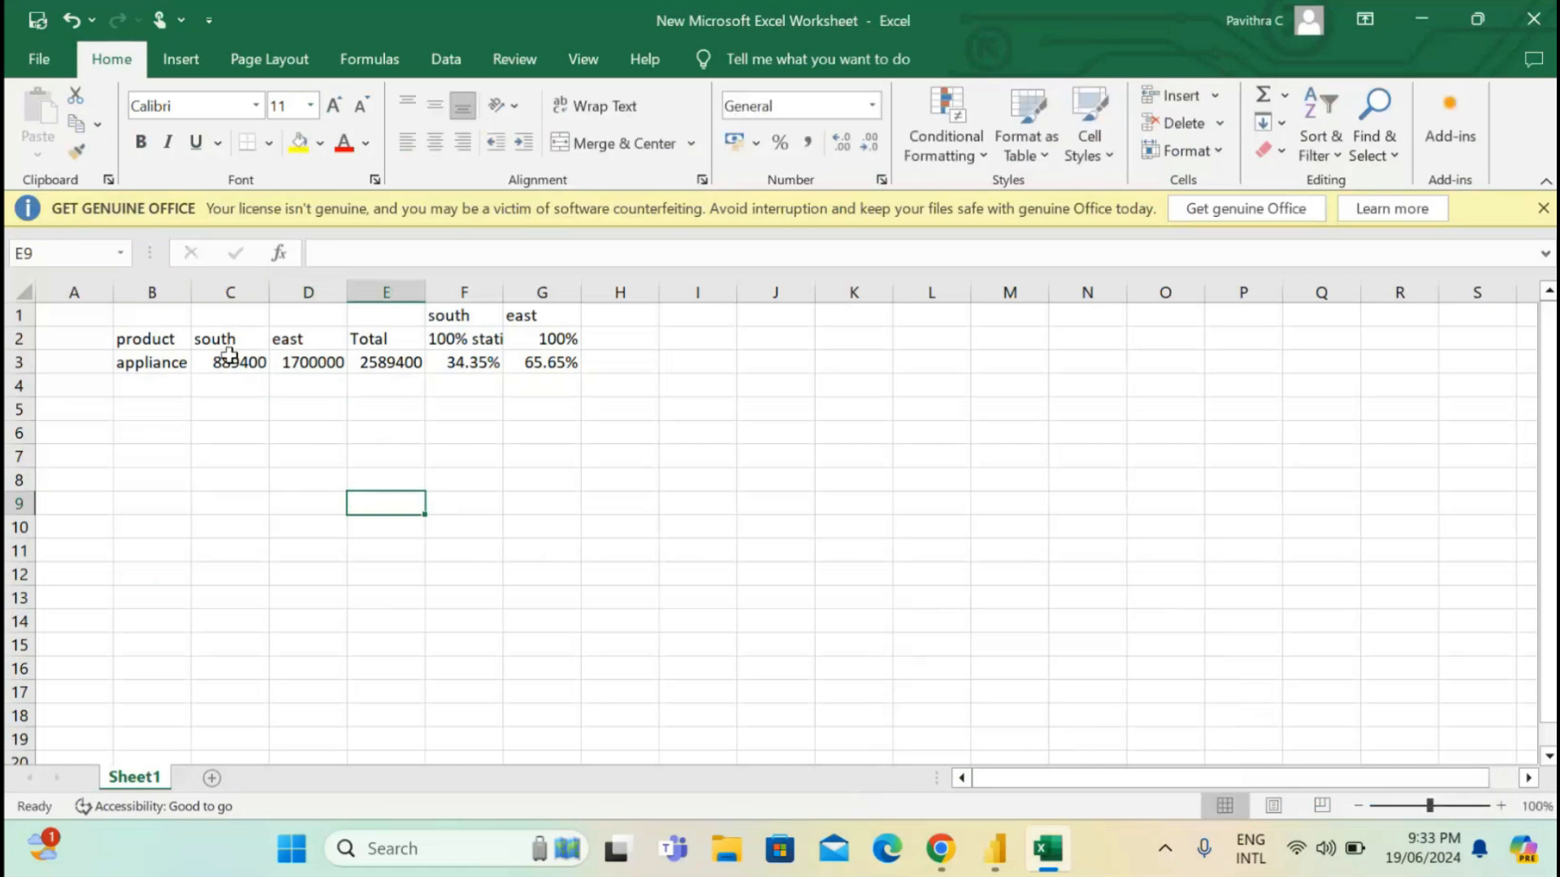
key(ctrl+a)
key(Delete)
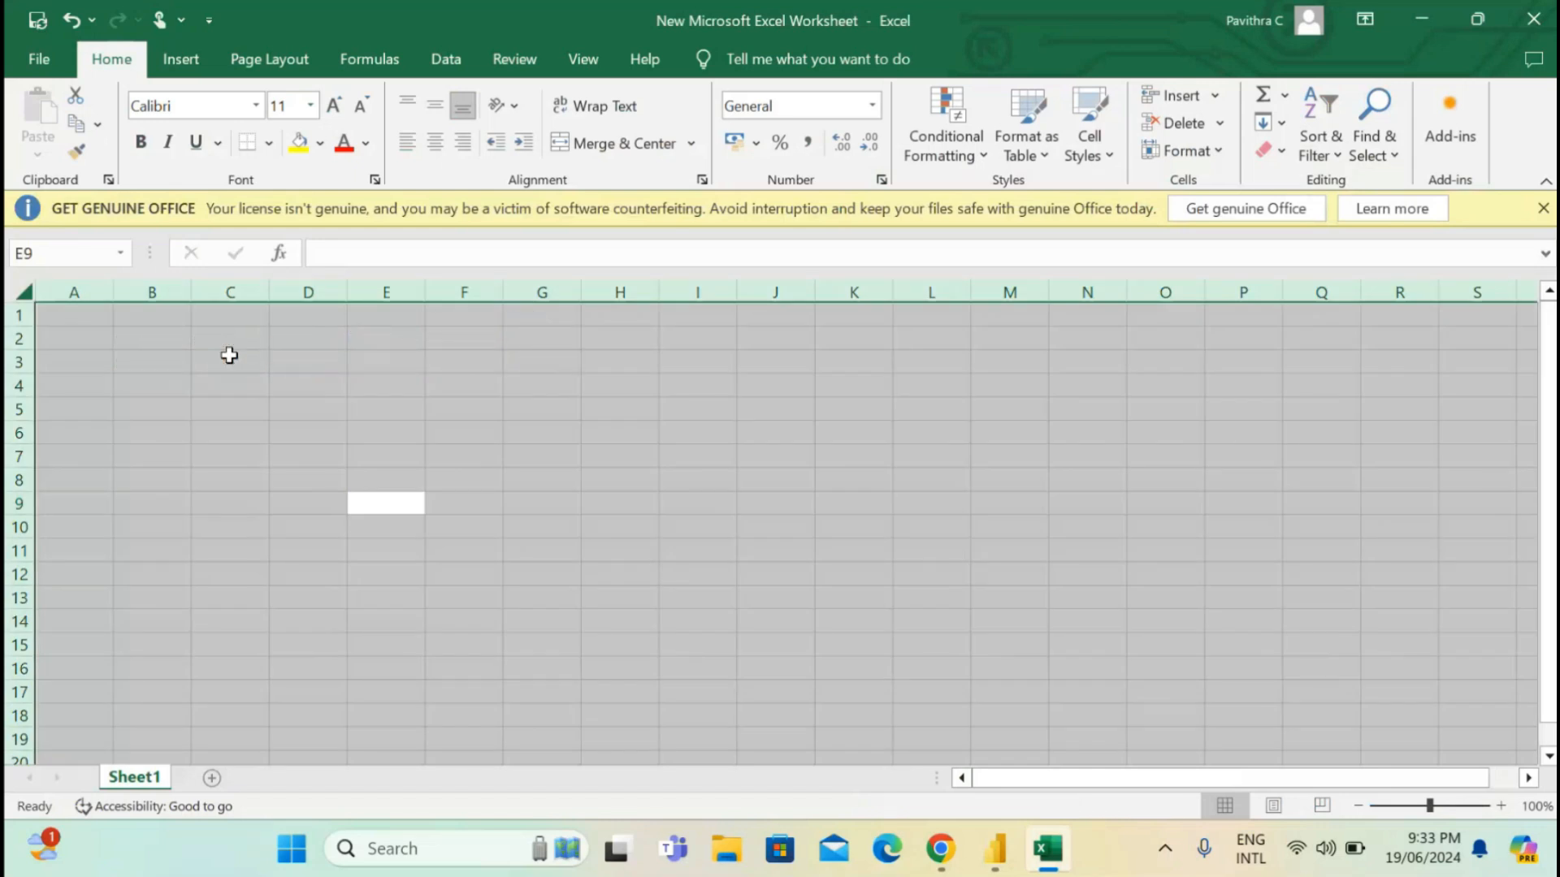
key(Up)
key(Down)
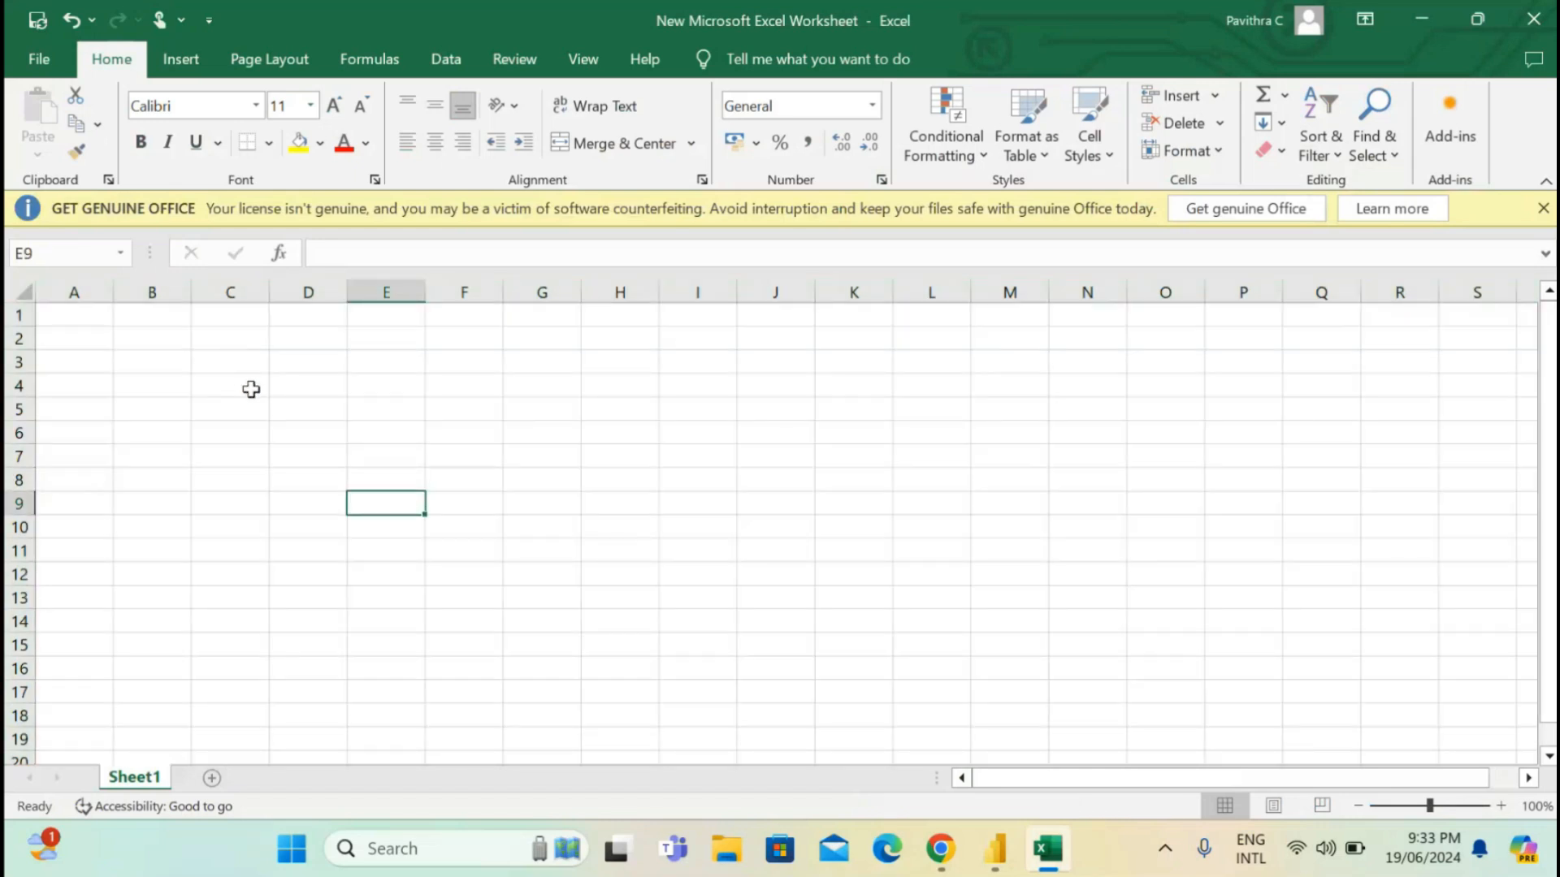
Enter mumbai in C4 and its sales total from the Power BI table, 363400, in D4.
click(251, 389)
text(mumbe)
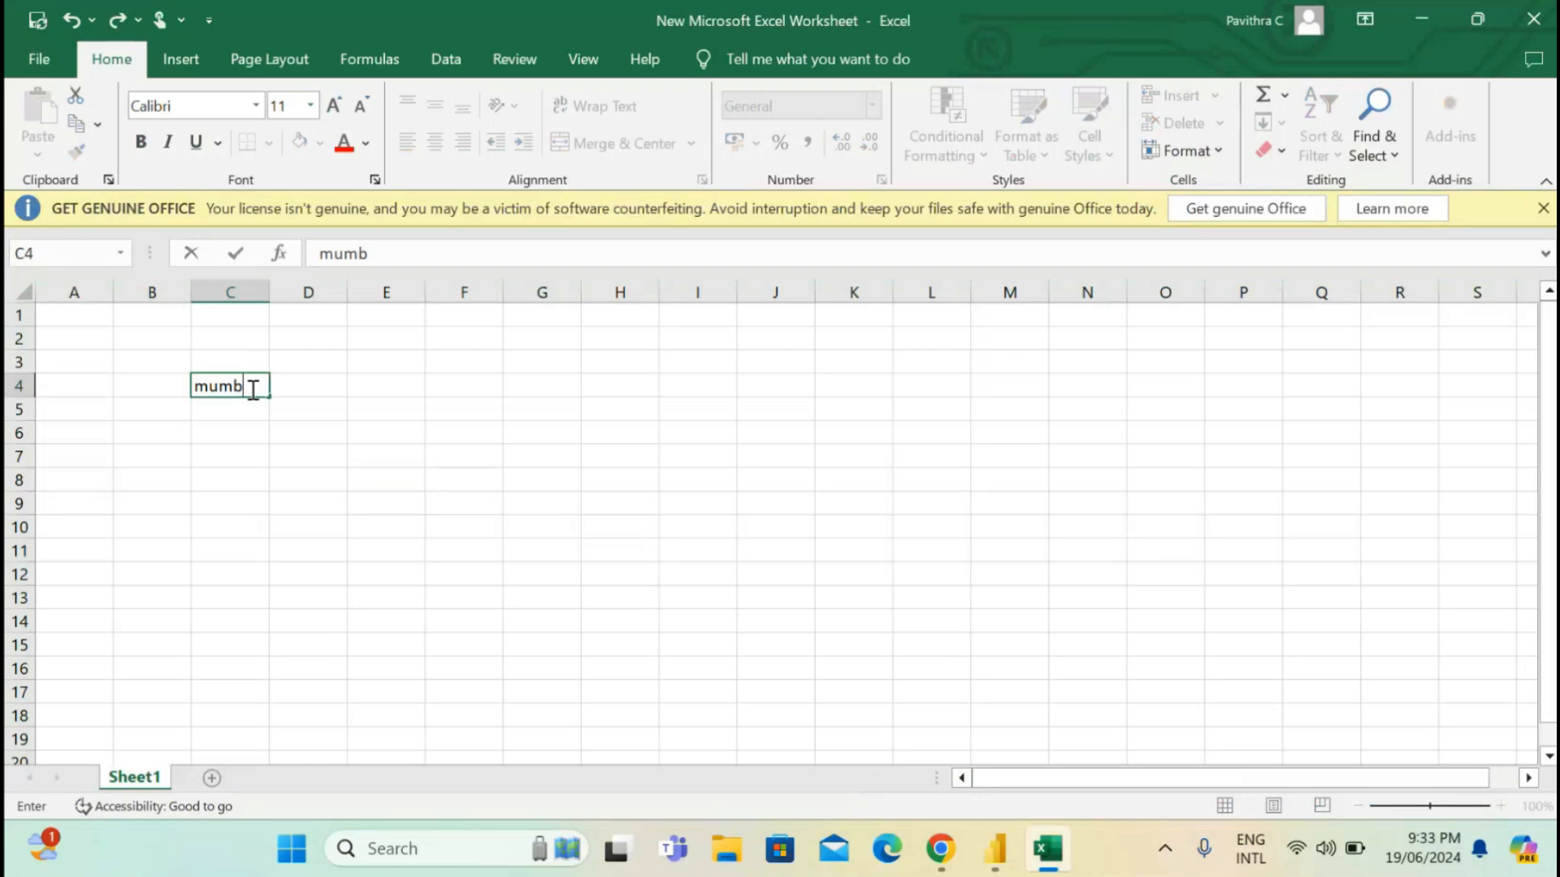
key(BackSpace)
text(a)
key(Tab)
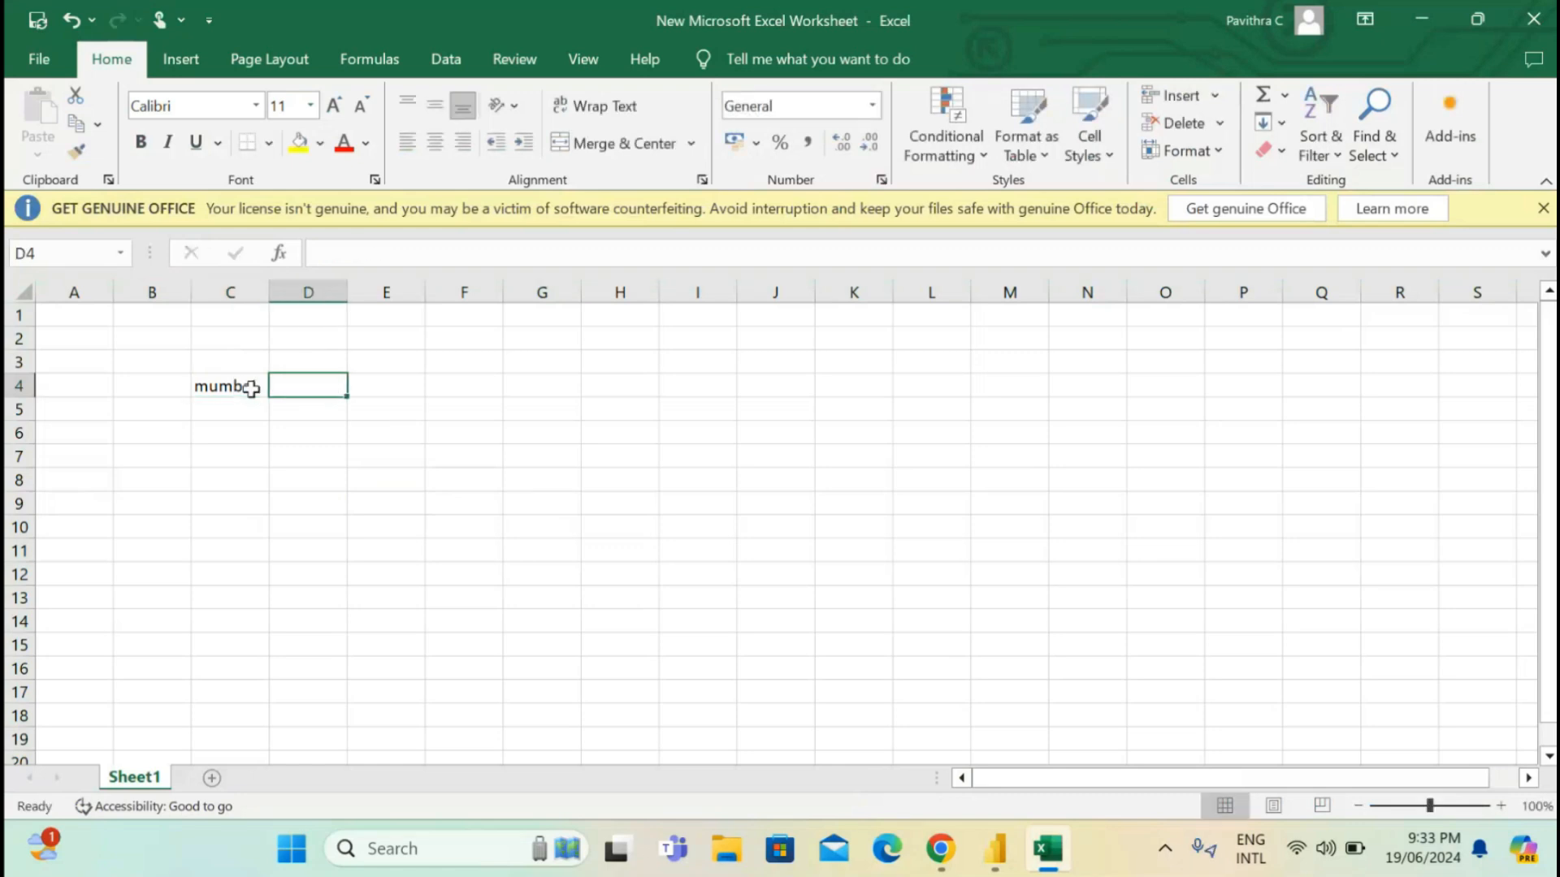
key(alt+Tab)
key(alt+Tab)
text(363400)
key(alt+Tab)
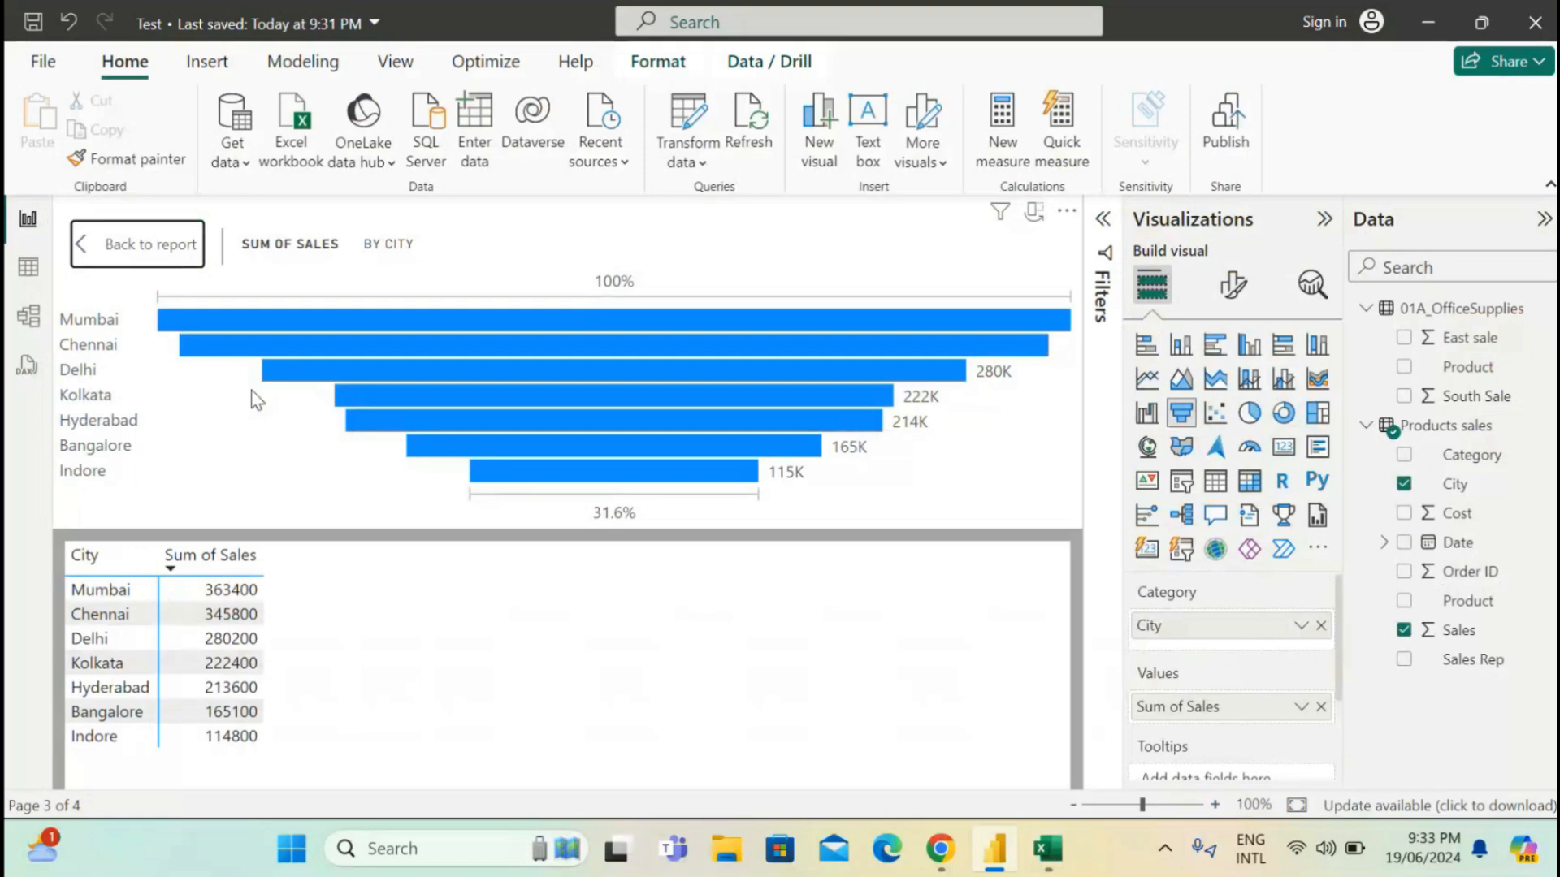
key(alt+Tab)
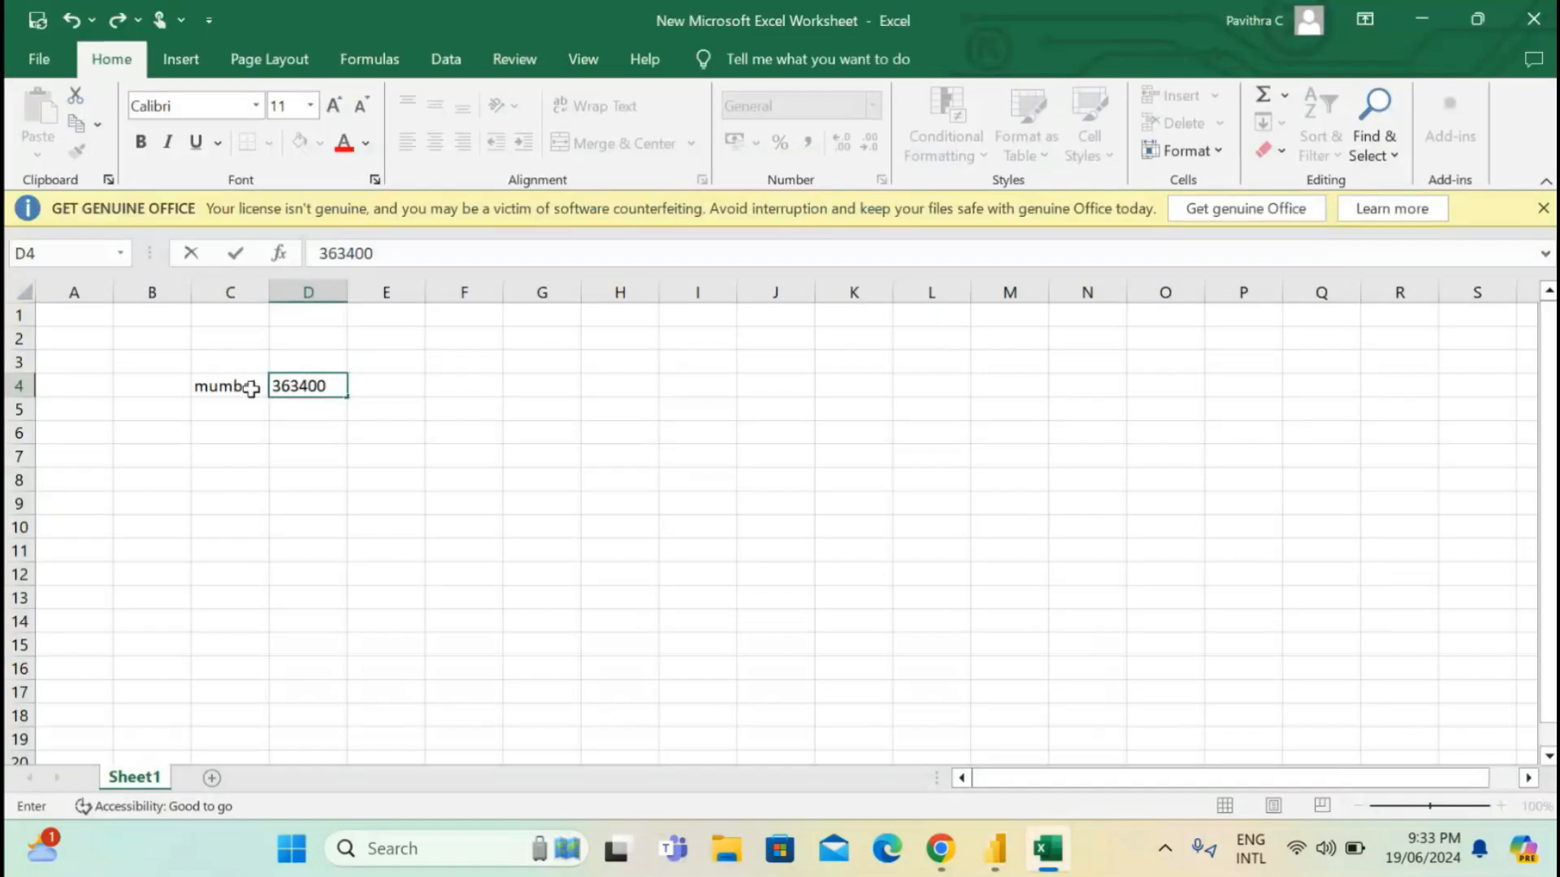
key(Return)
Enter indore in C5 and its sales total from the Power BI table, 114800, in D5.
key(Left)
text(in)
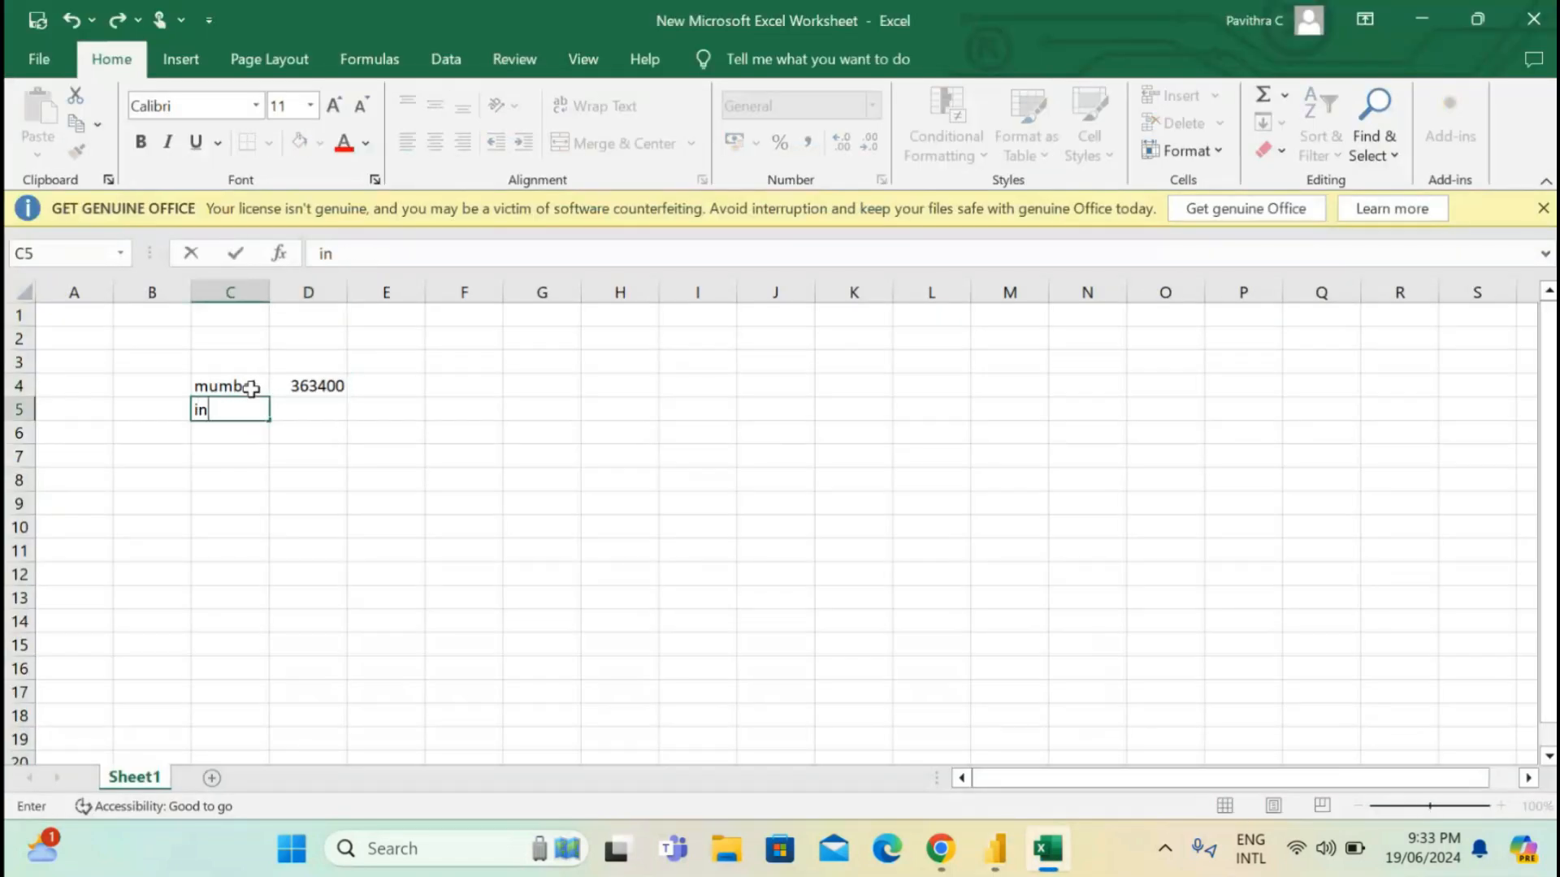
text(dore)
key(Tab)
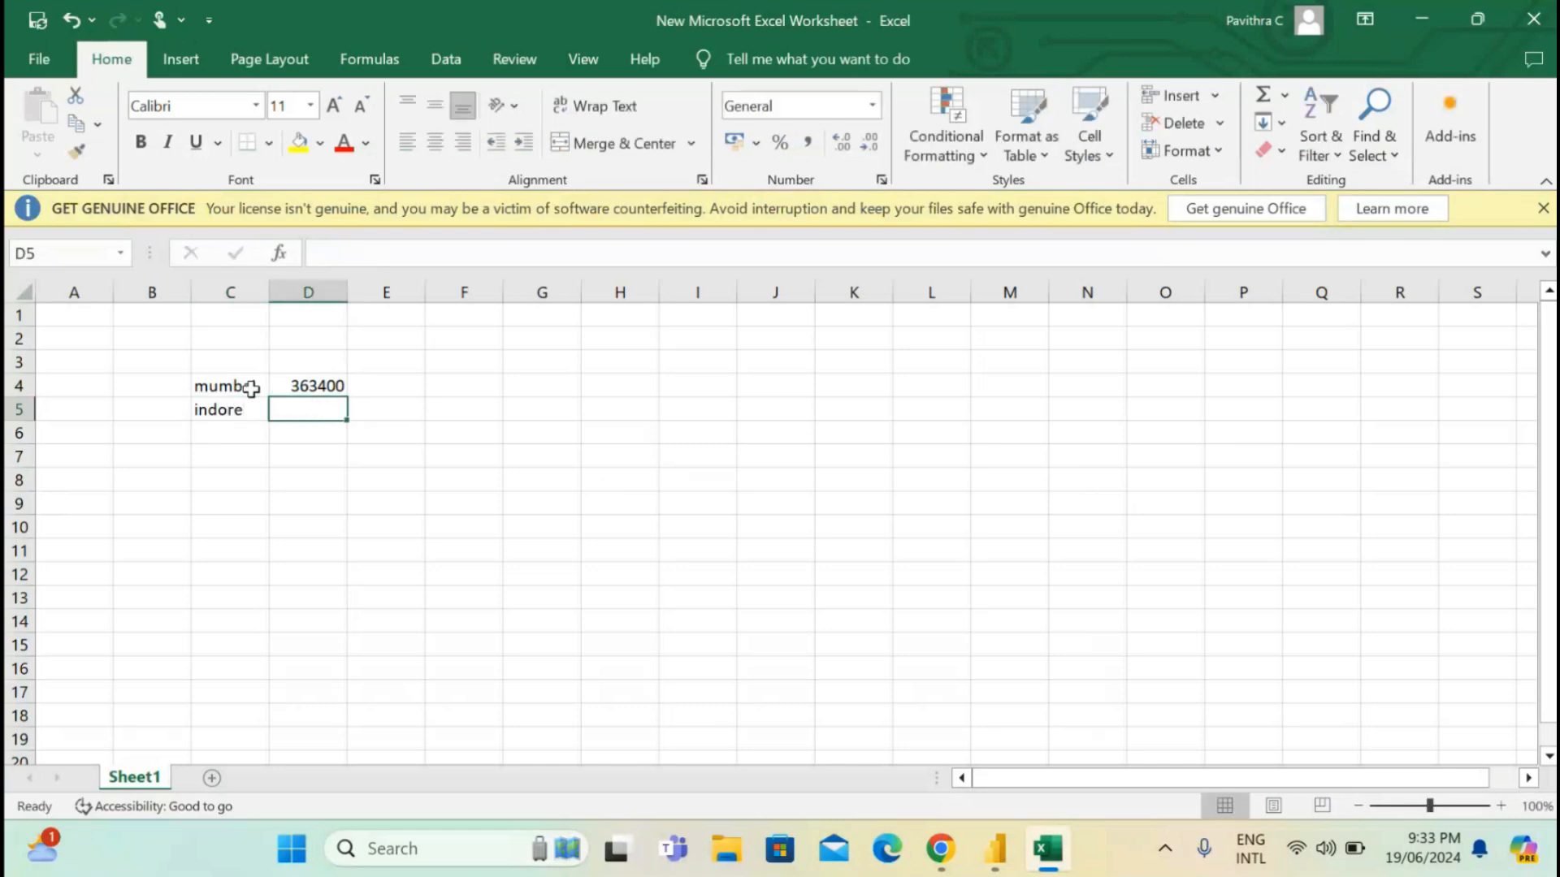
key(alt+Tab)
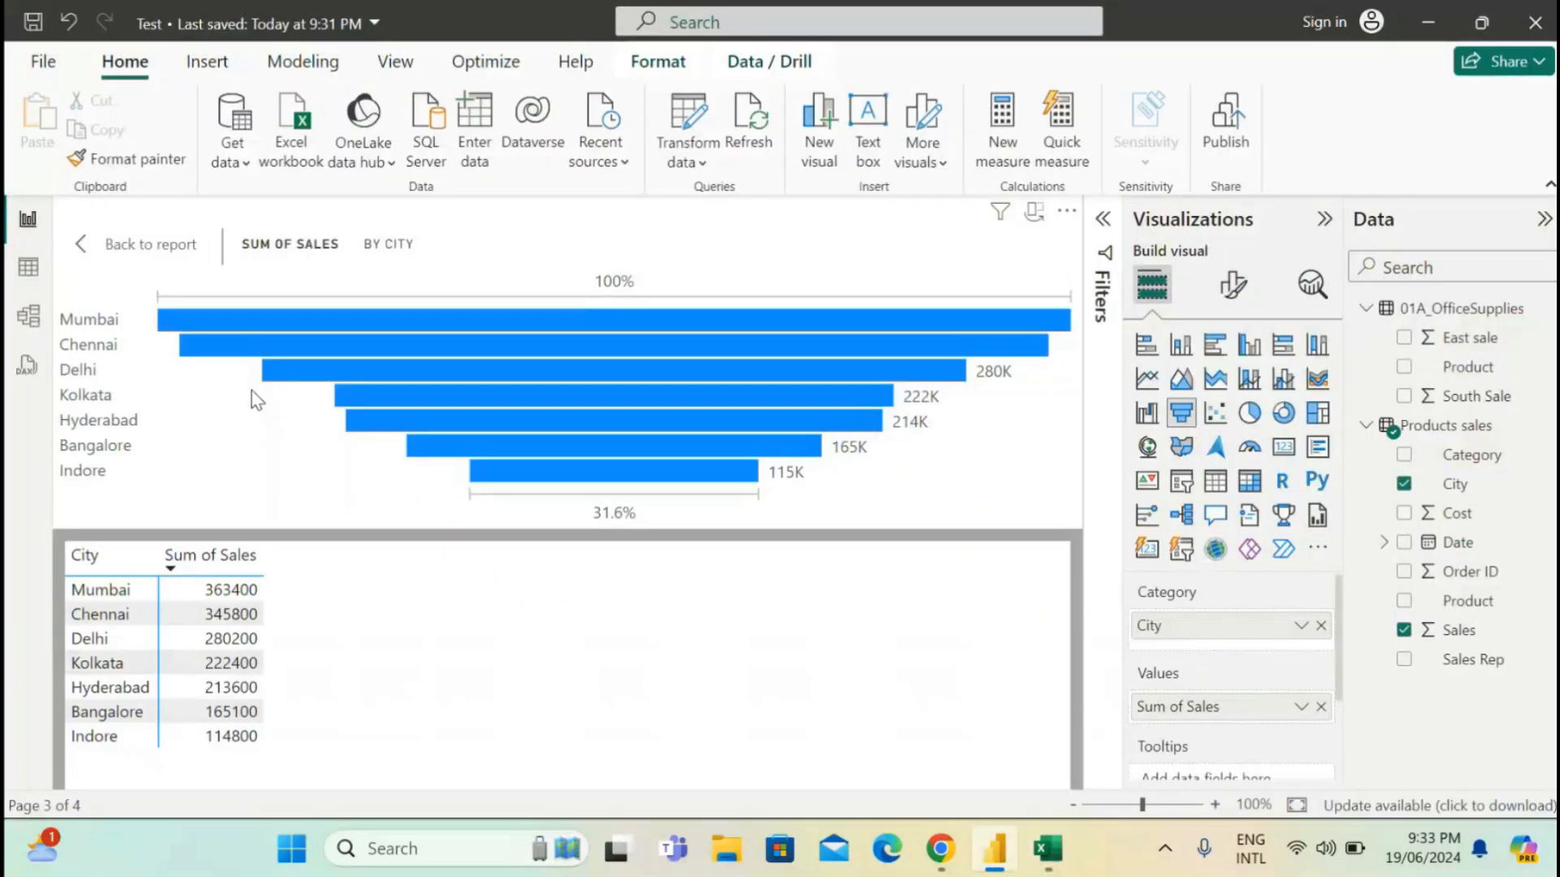
key(alt+Tab)
text(114800)
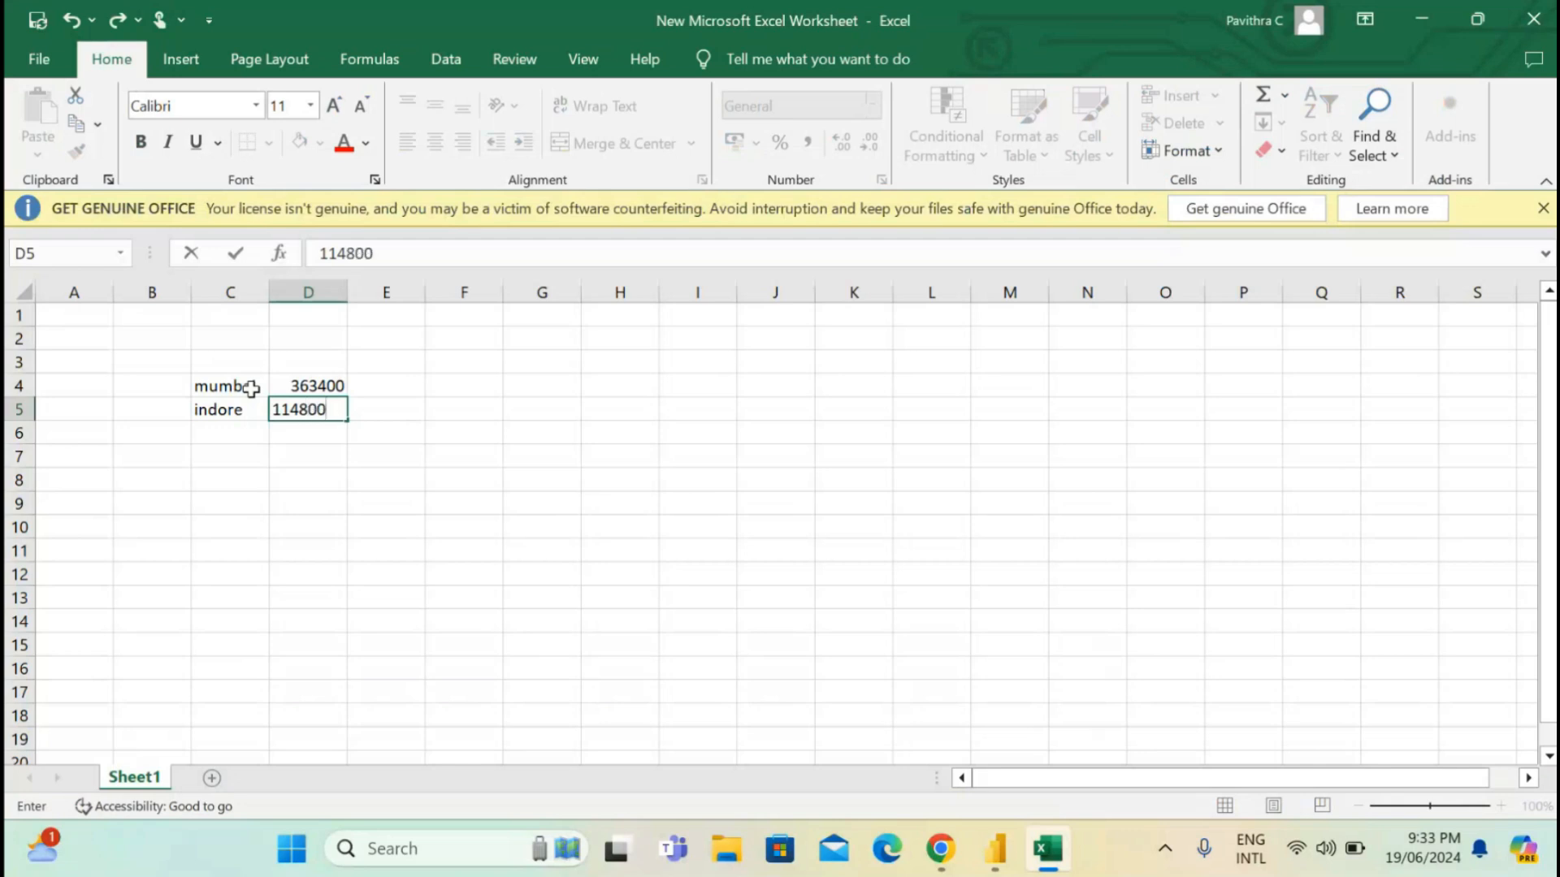
key(Return)
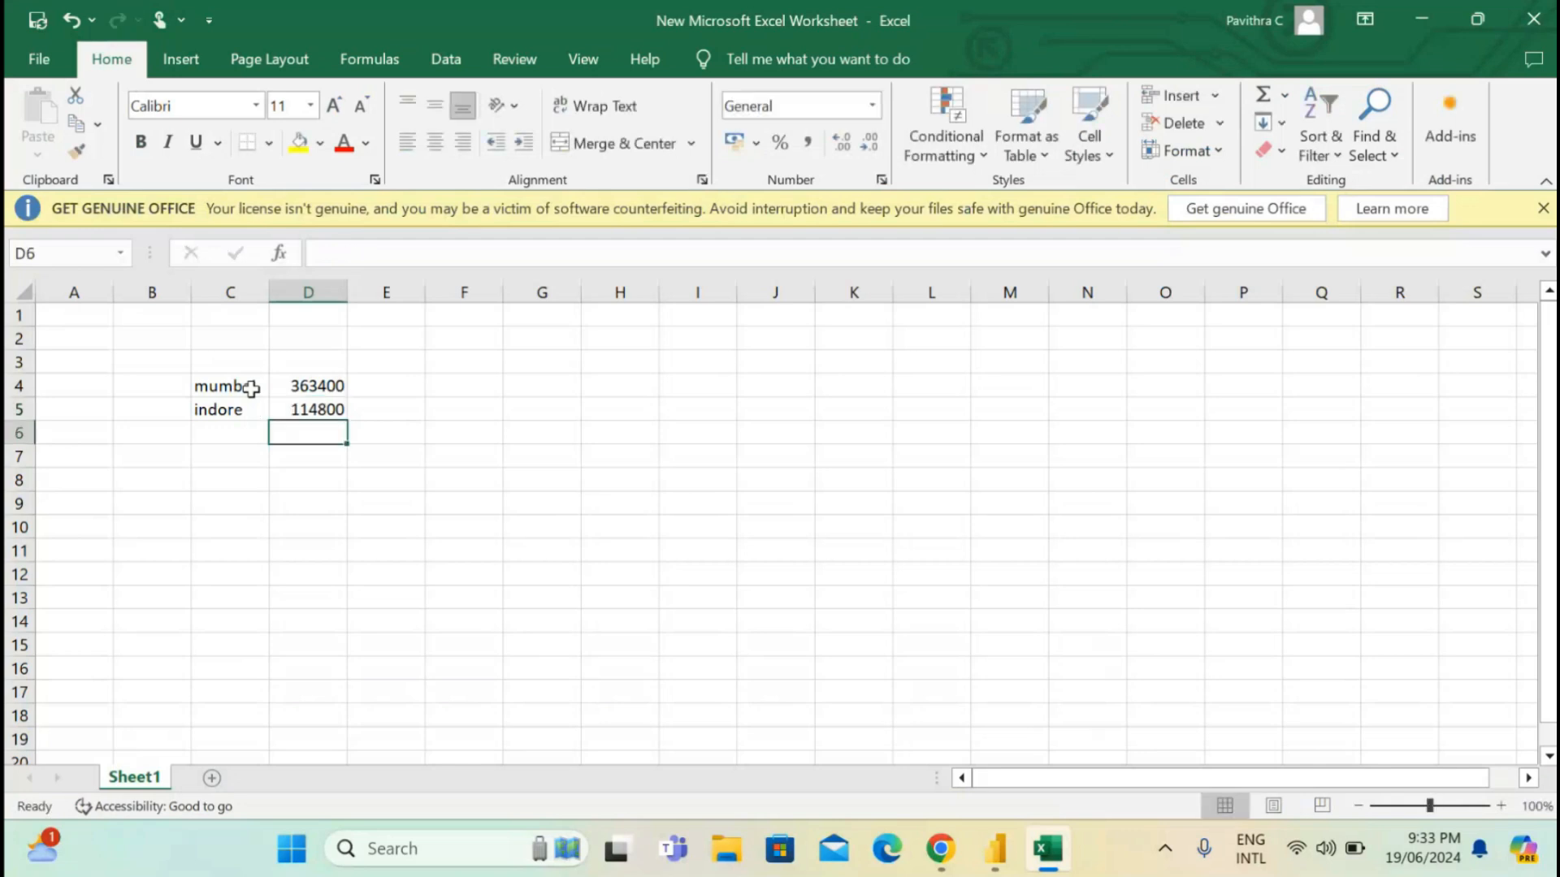
Enter the formula =D5/D4 in D6 to divide Indore's sales by Mumbai's.
text(=)
key(Up)
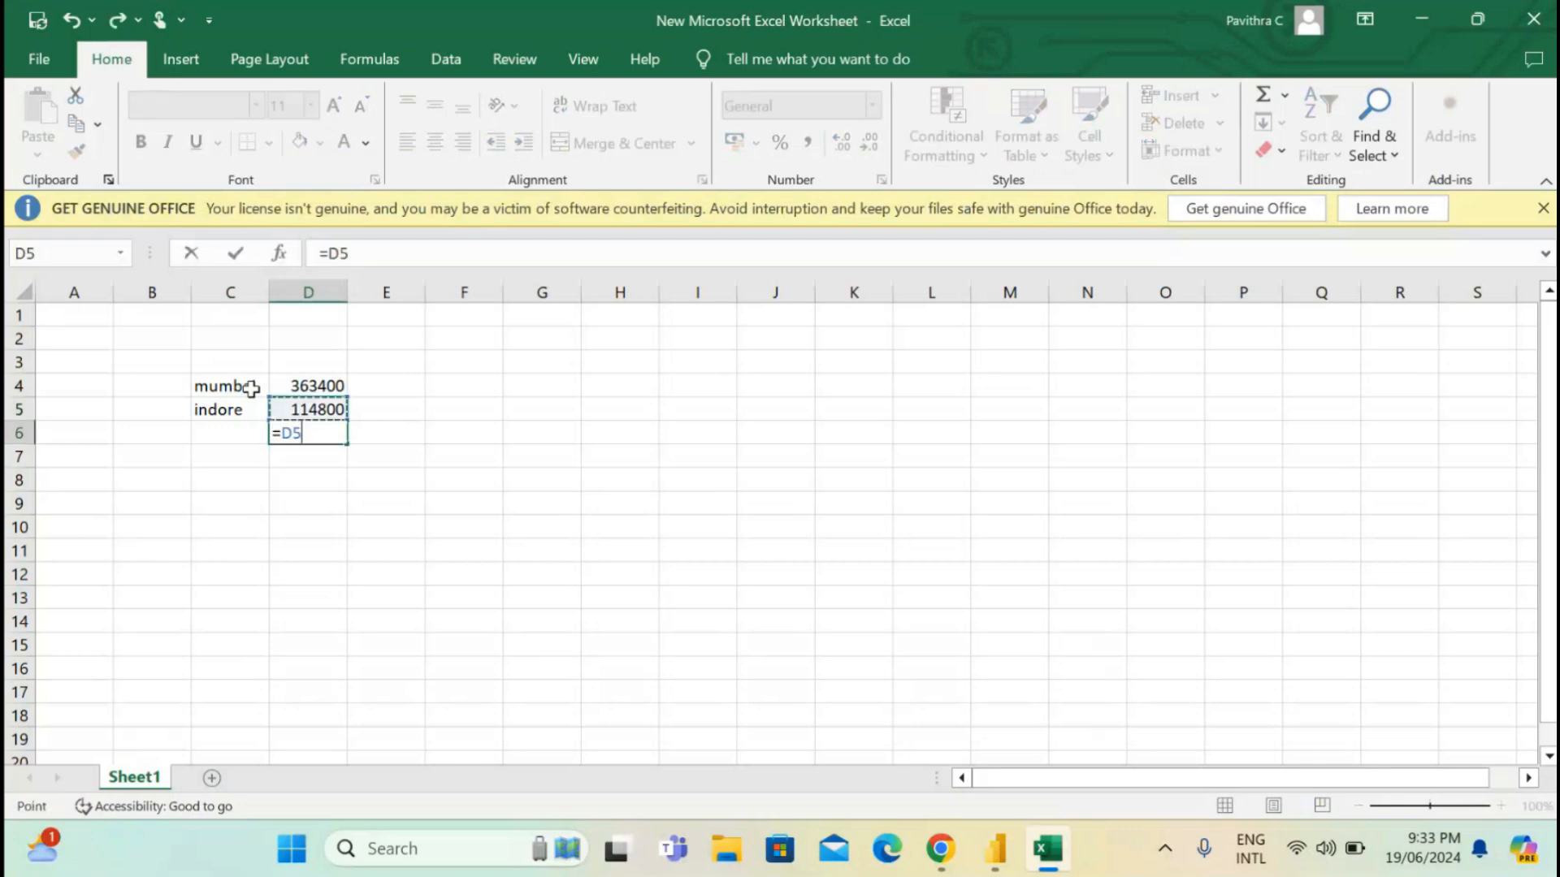
text(/)
key(Up)
key(Return)
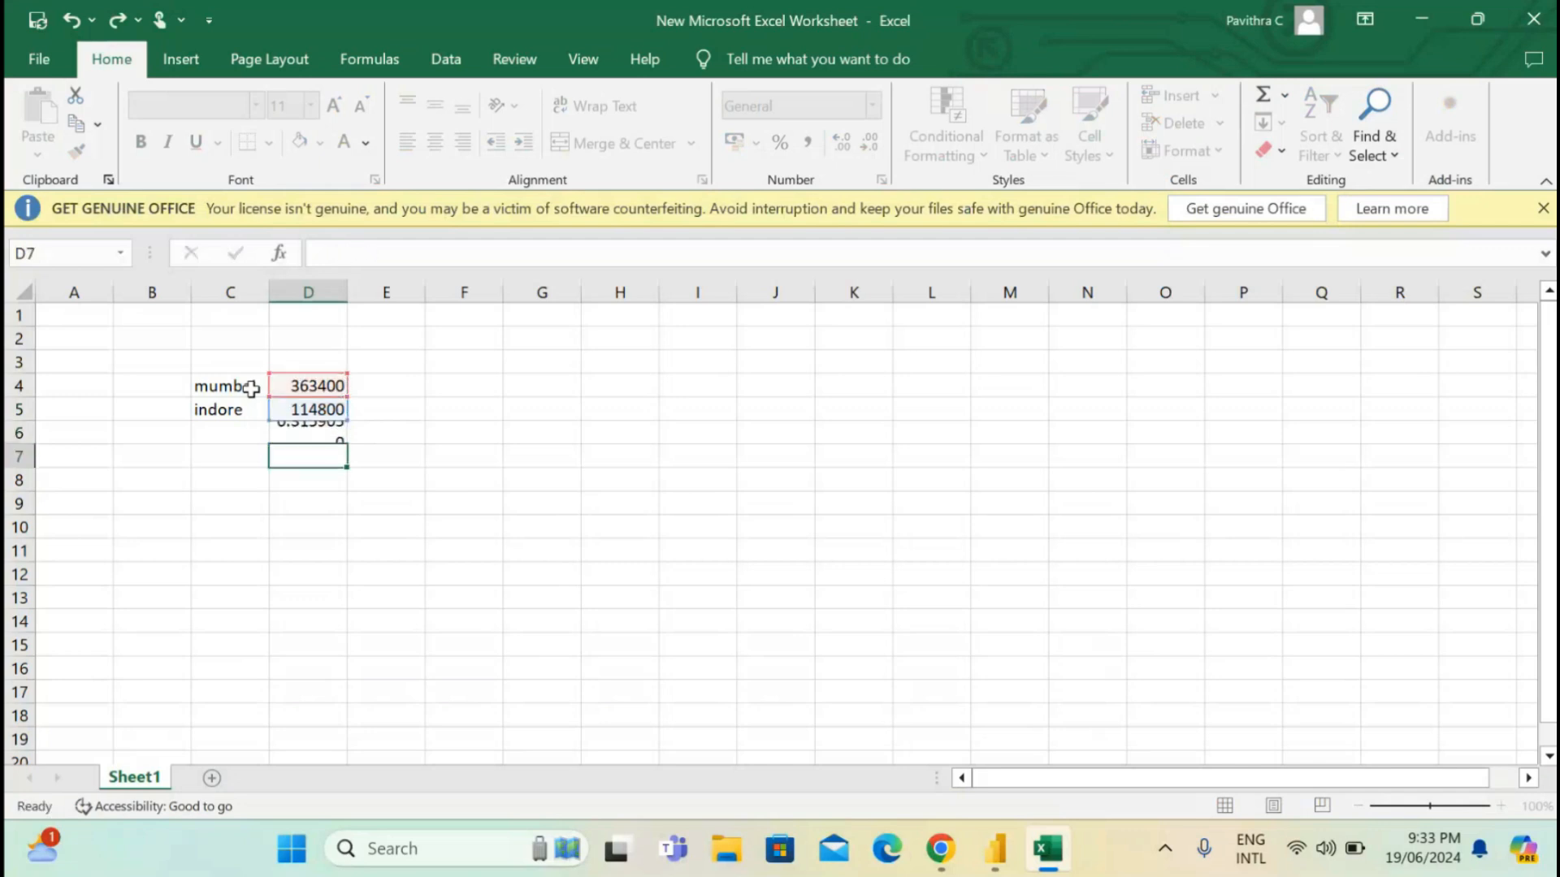
Format the ratio in D6 as a percentage with two decimal places.
click(291, 428)
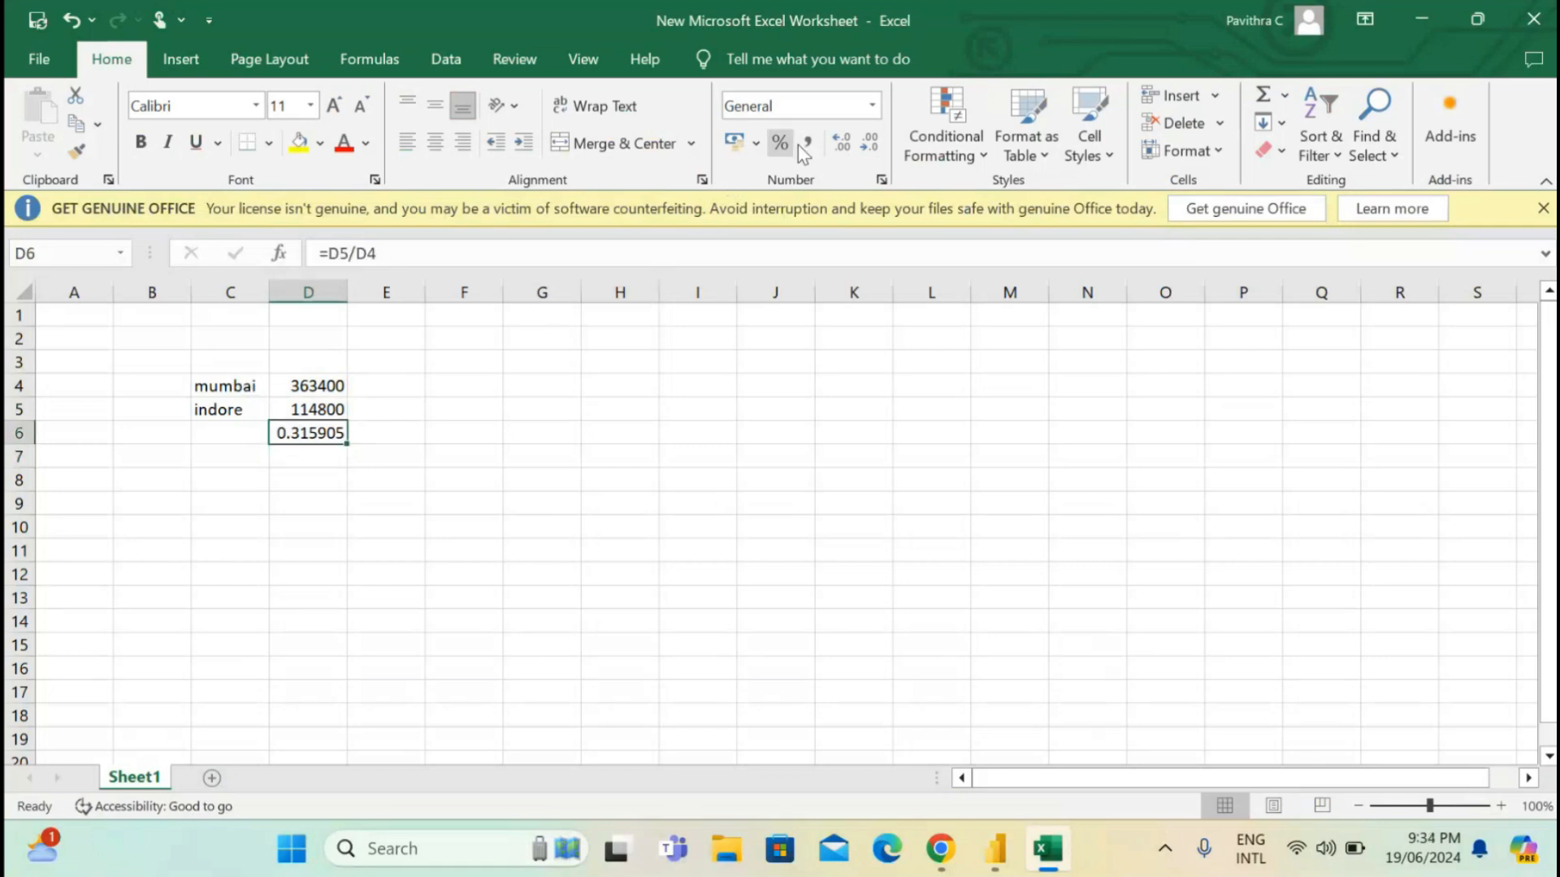
click(837, 144)
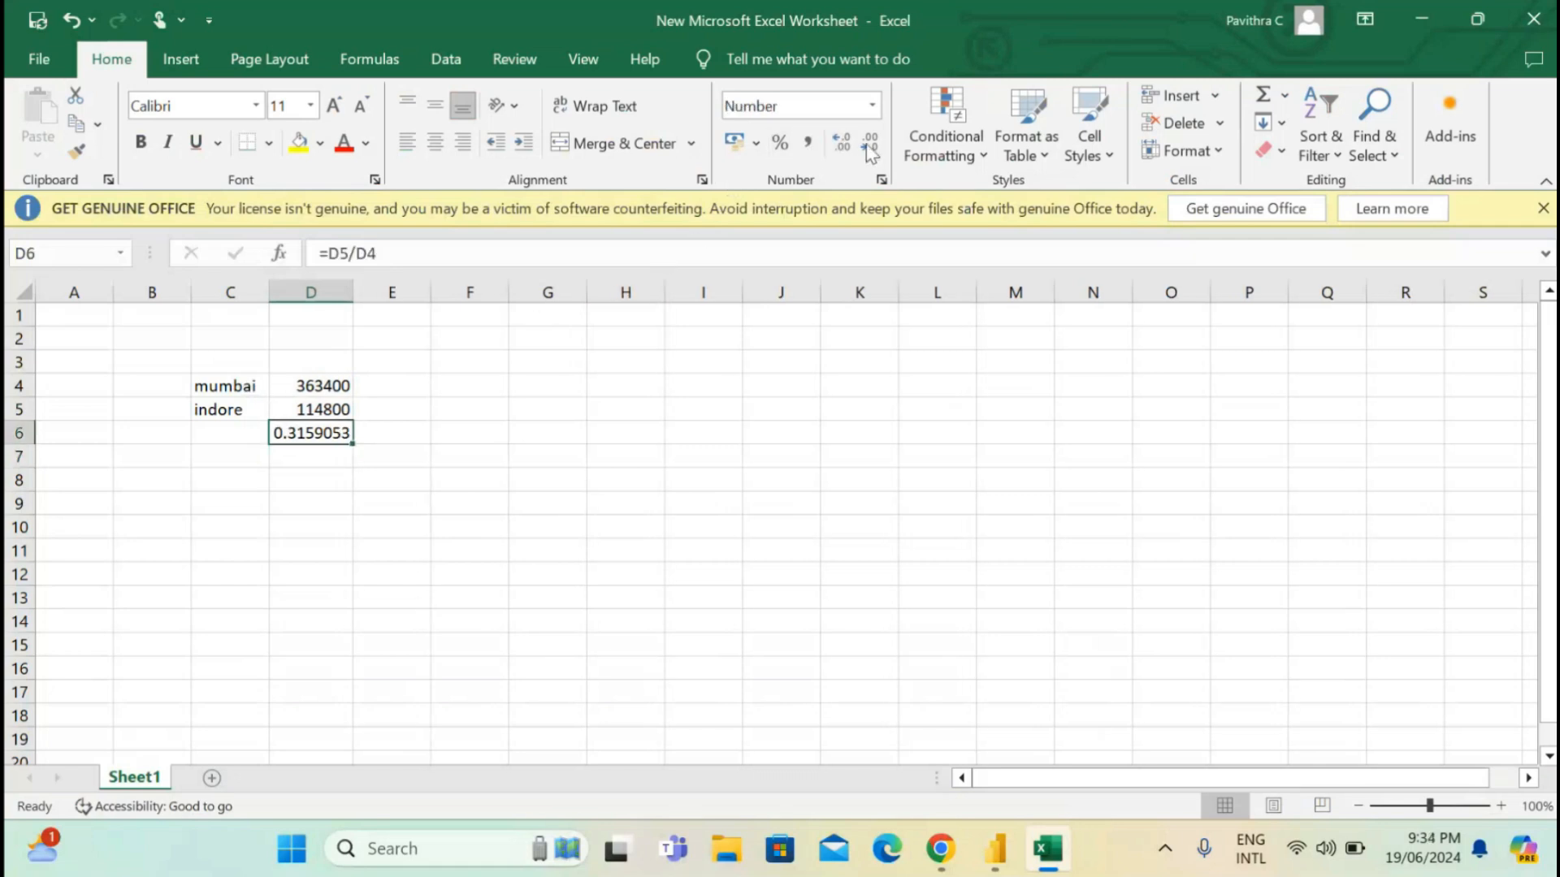
double_click(870, 146)
click(778, 144)
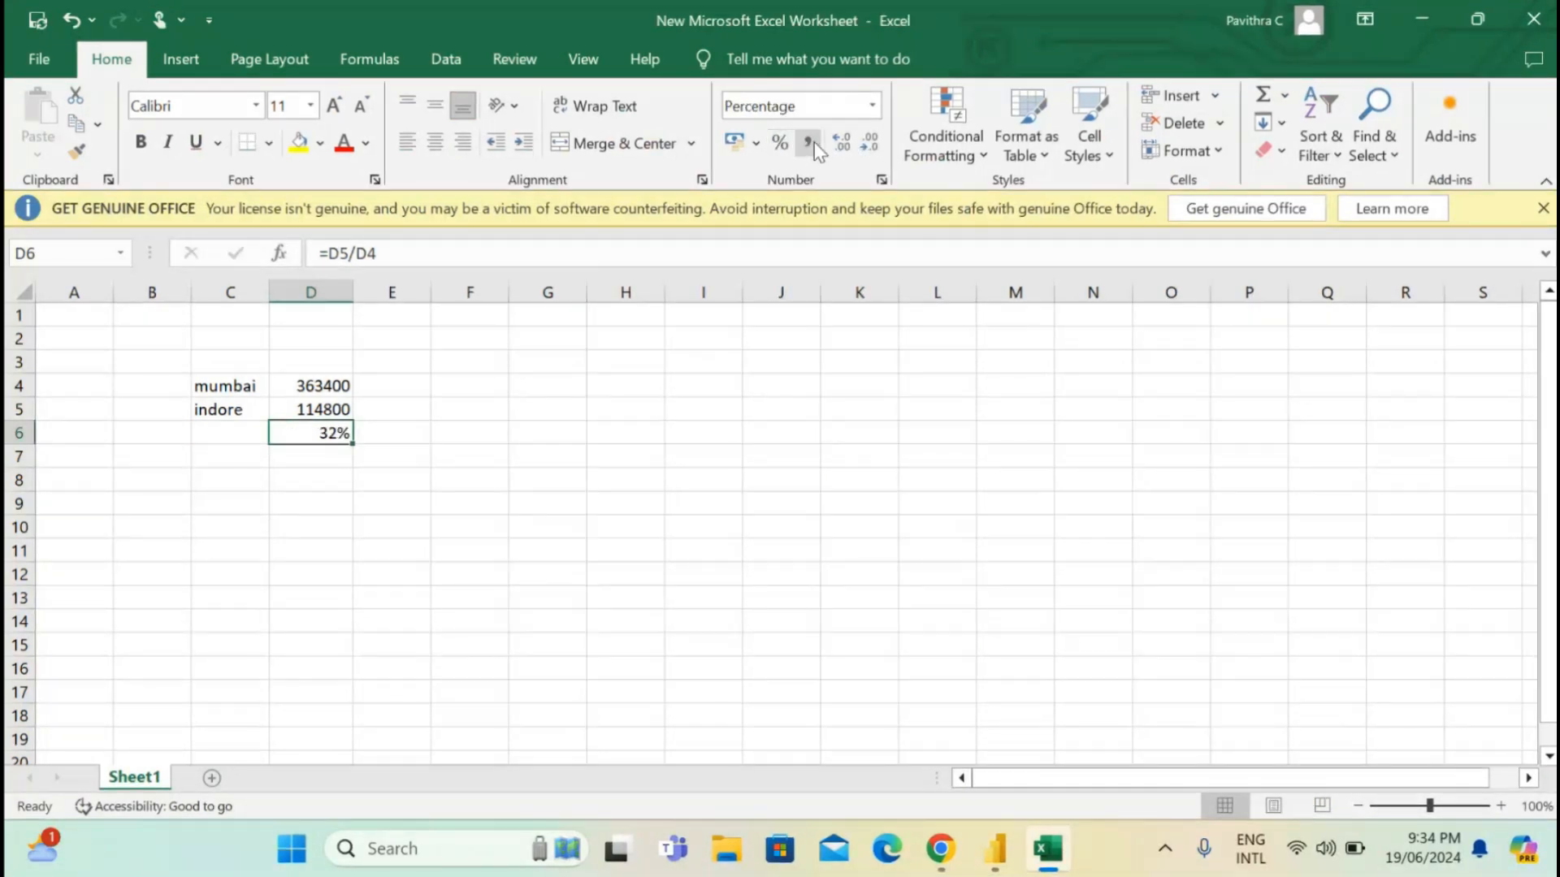
double_click(841, 144)
Switch to Power BI, return to the report page and review the city bars of the funnel chart.
click(997, 856)
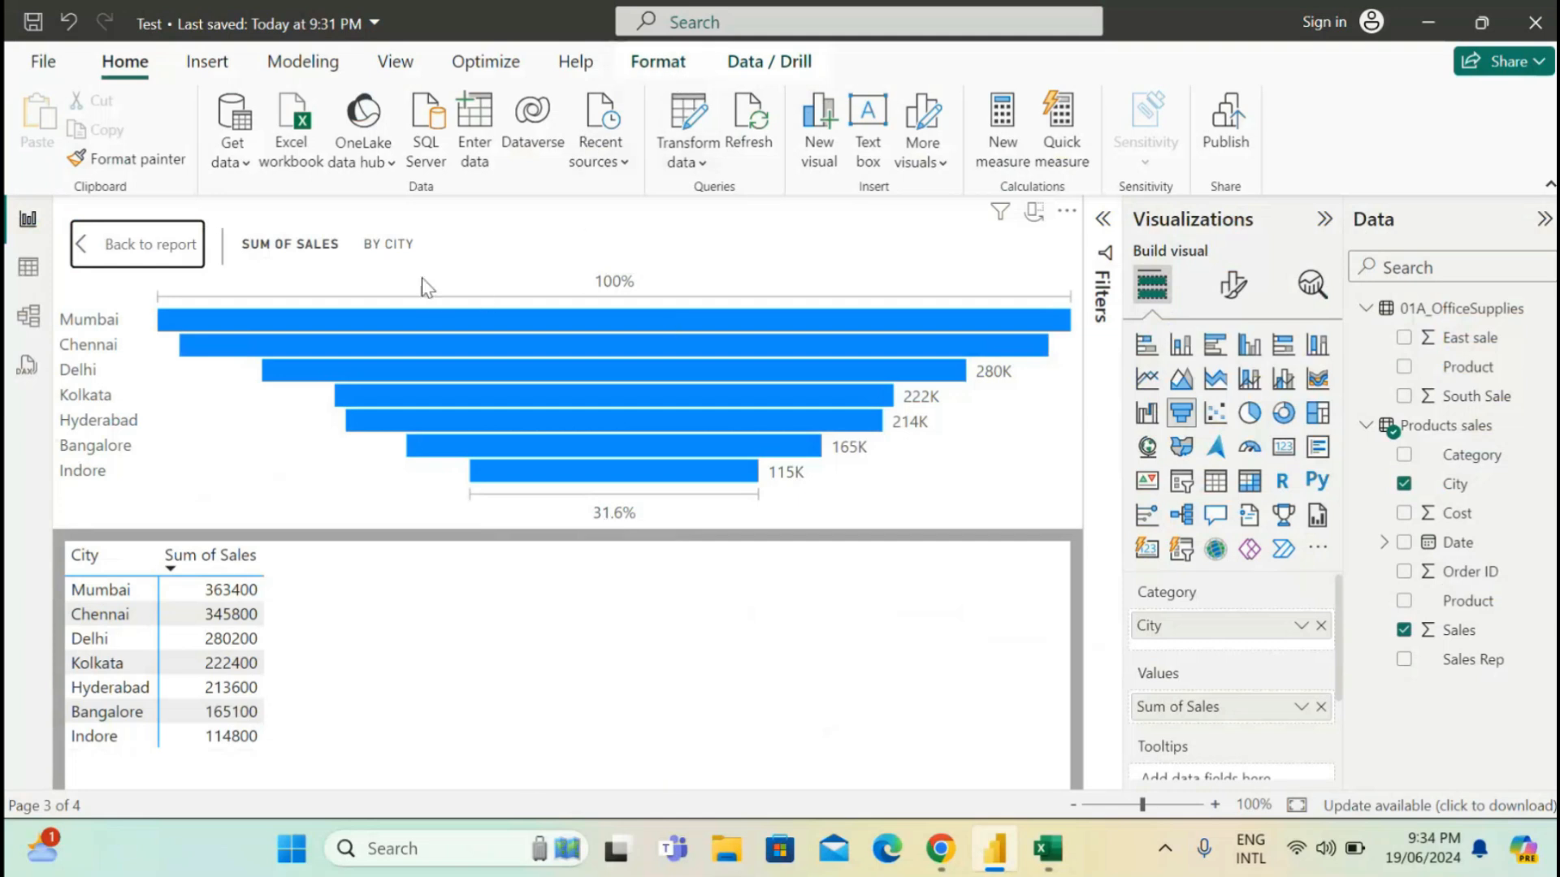
click(187, 258)
mouse_move(369, 433)
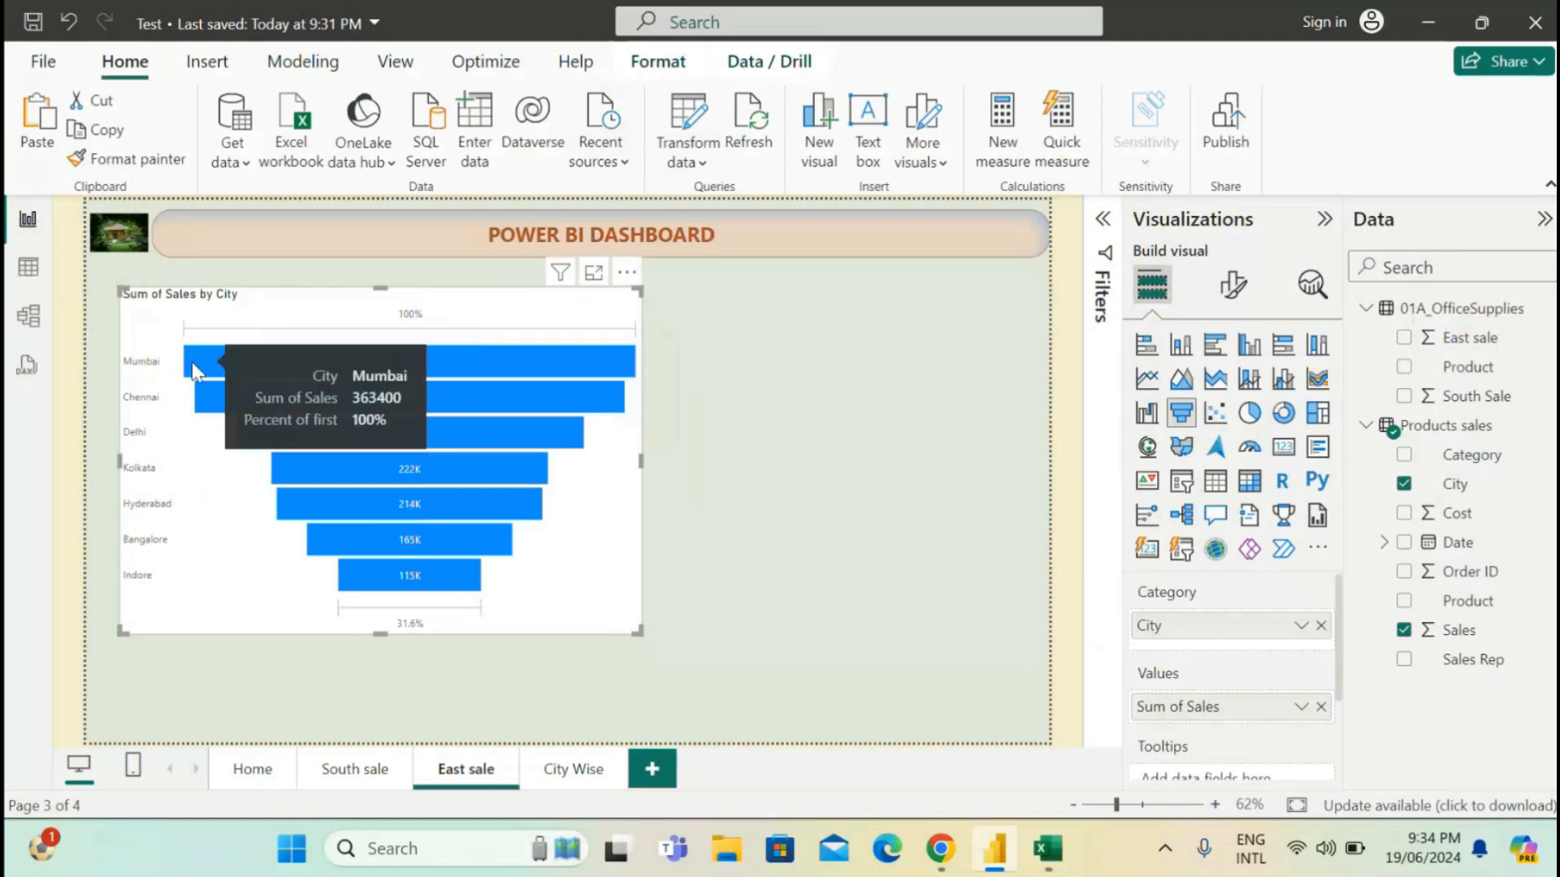
mouse_move(397, 514)
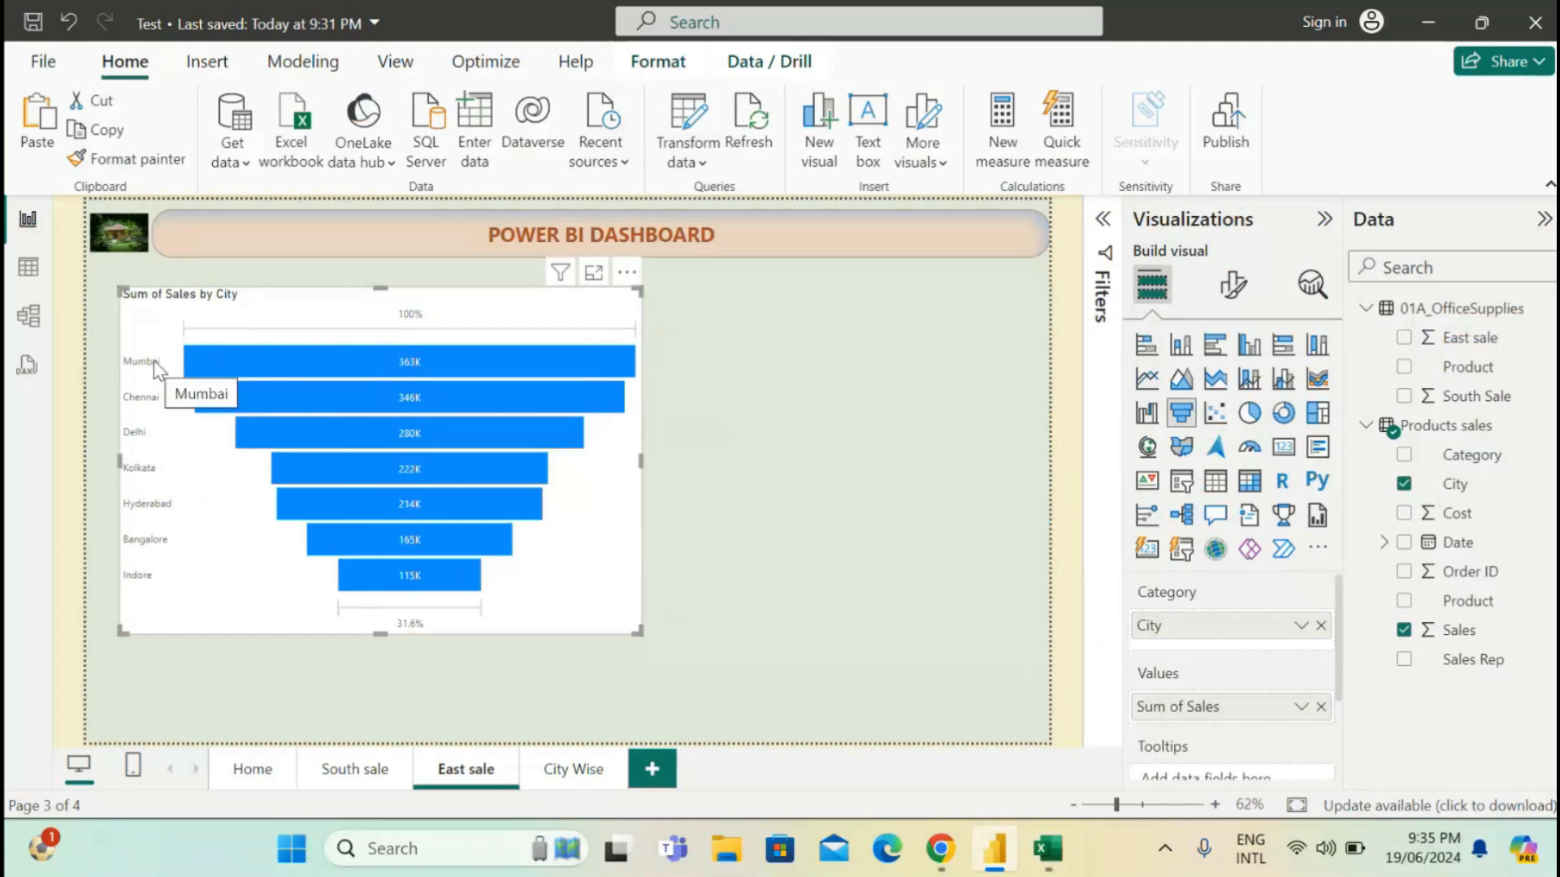
mouse_move(207, 367)
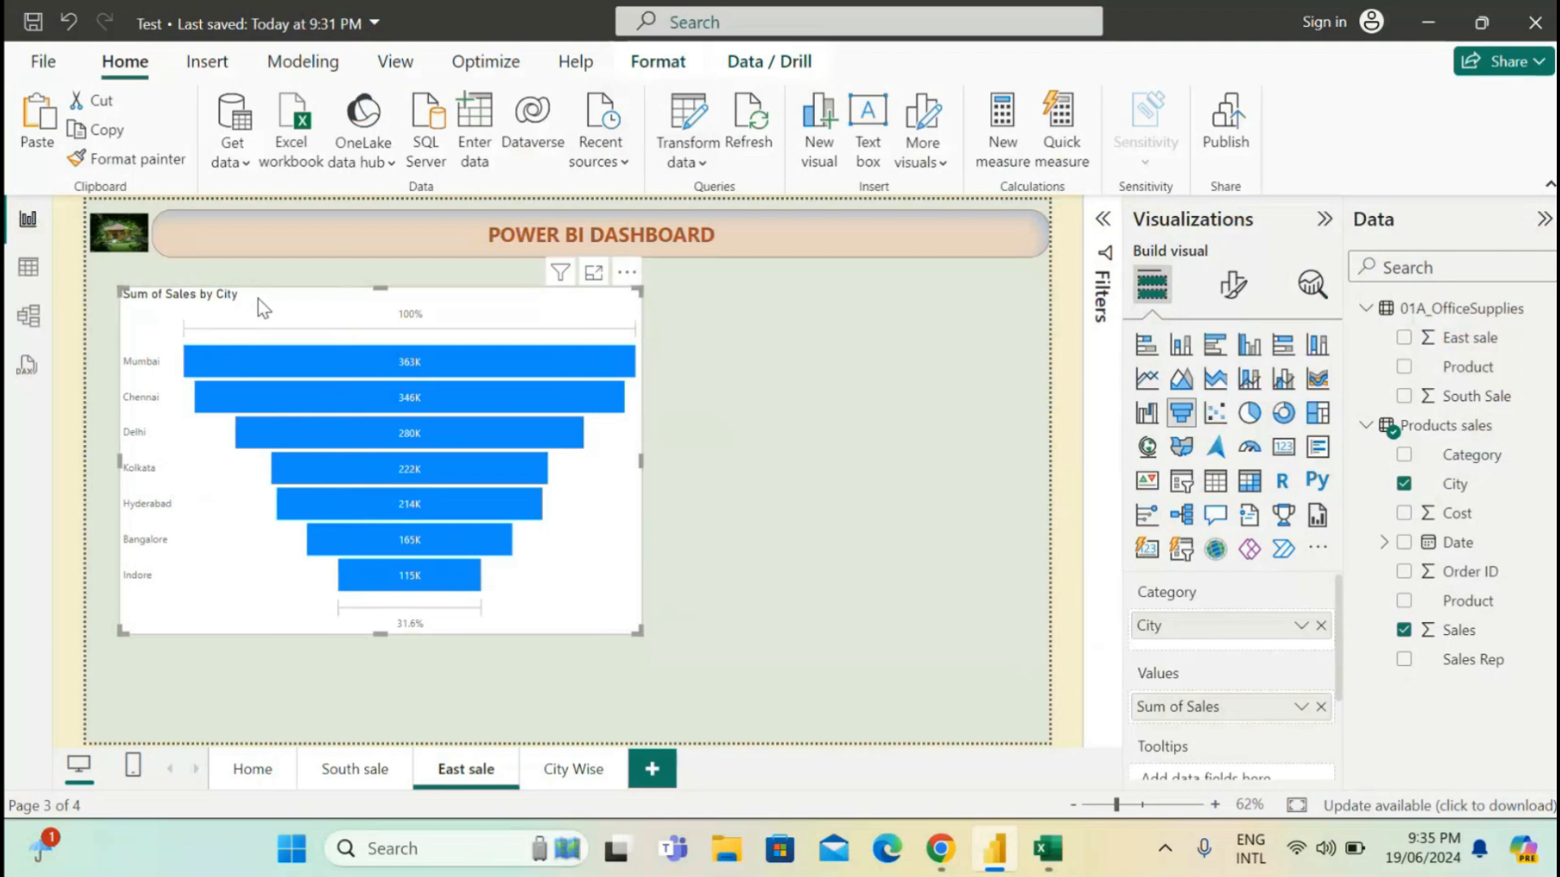
Move the funnel chart slightly toward the page's upper-left corner and remove its Sum of Sales and City fields.
drag(260, 307, 246, 302)
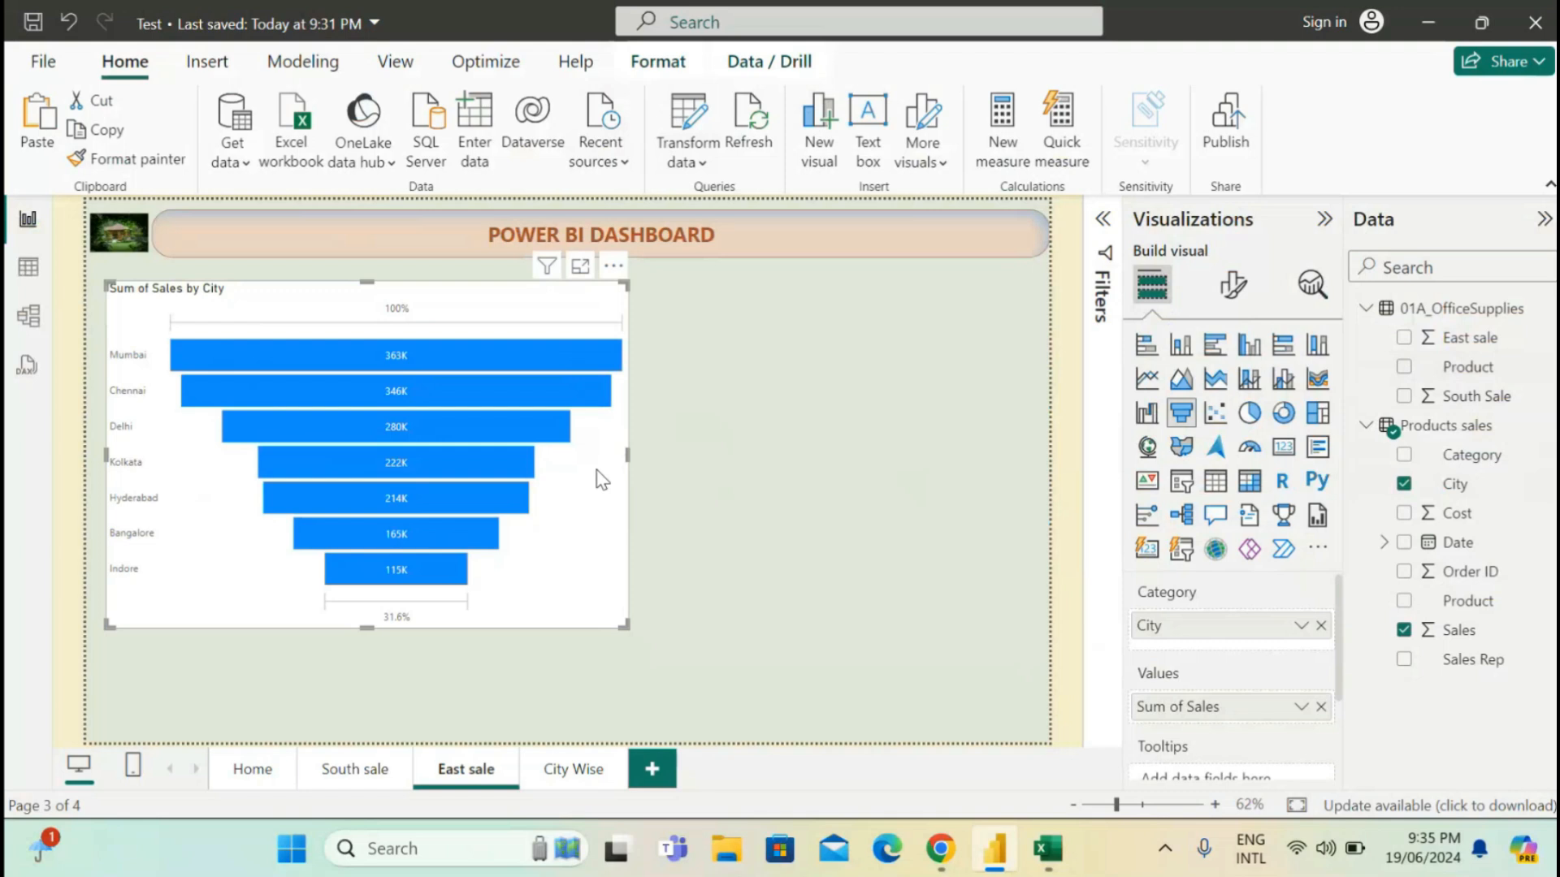
click(1321, 707)
click(1321, 626)
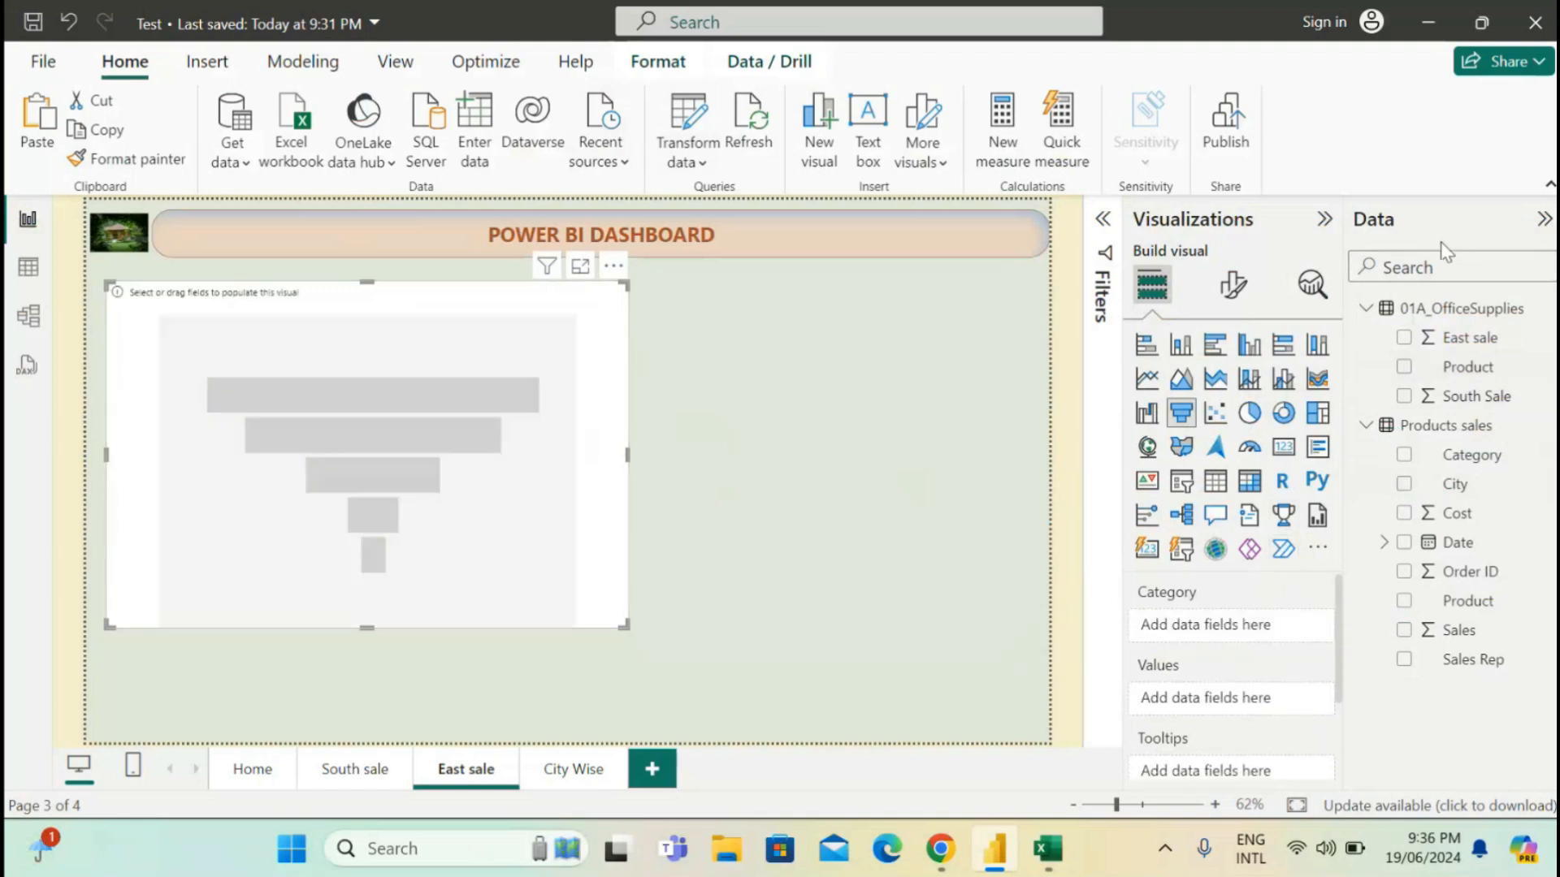
Populate the funnel chart with Product and South Sale from 01A_OfficeSupplies and examine the product bars' percentages.
click(1405, 368)
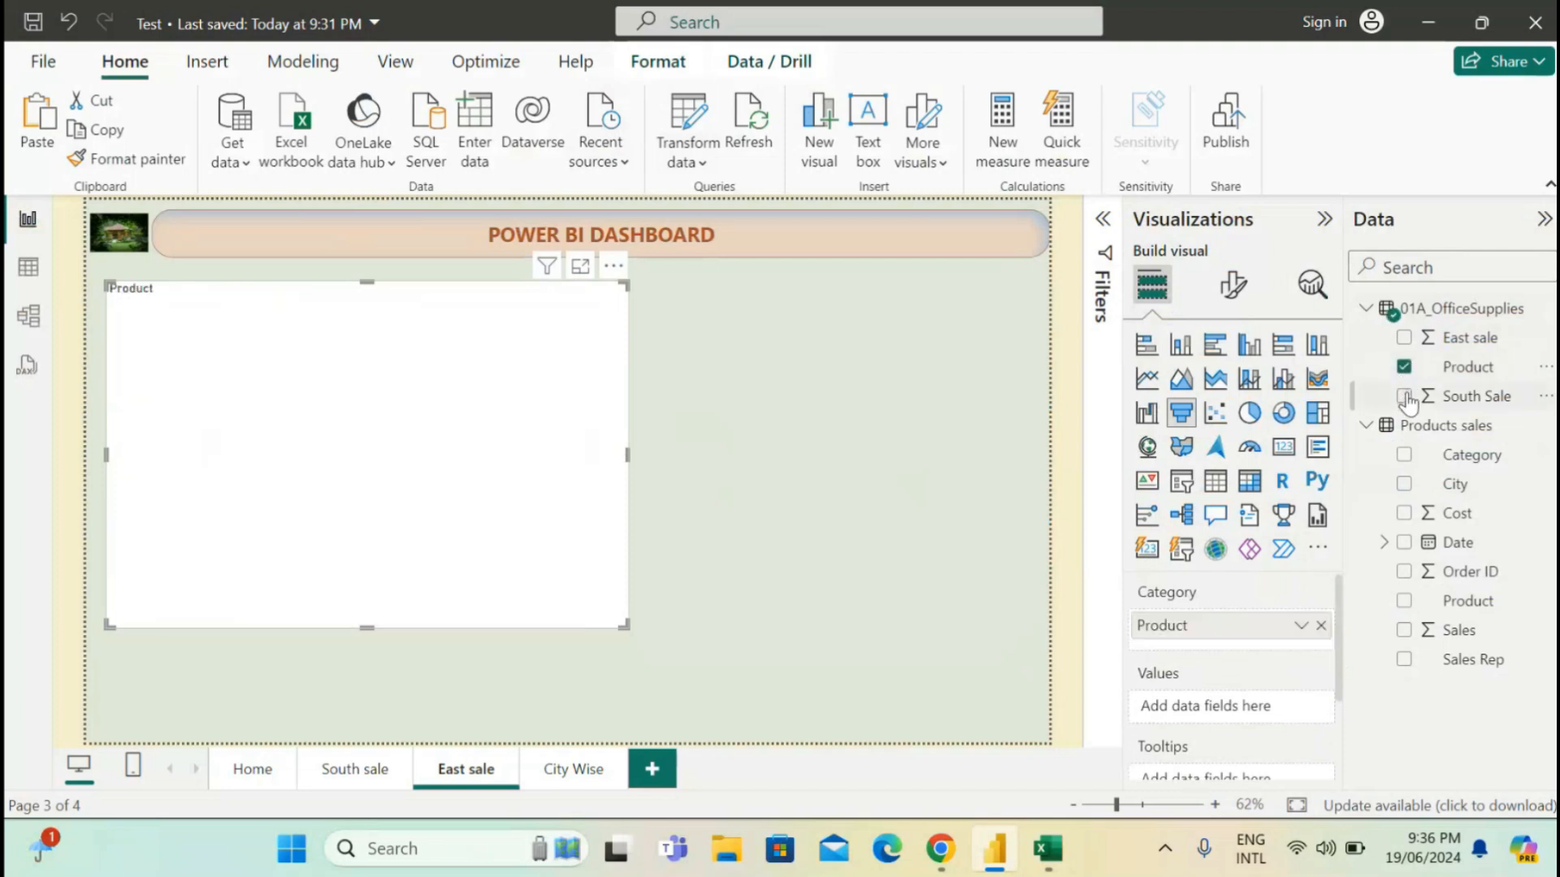
click(1404, 398)
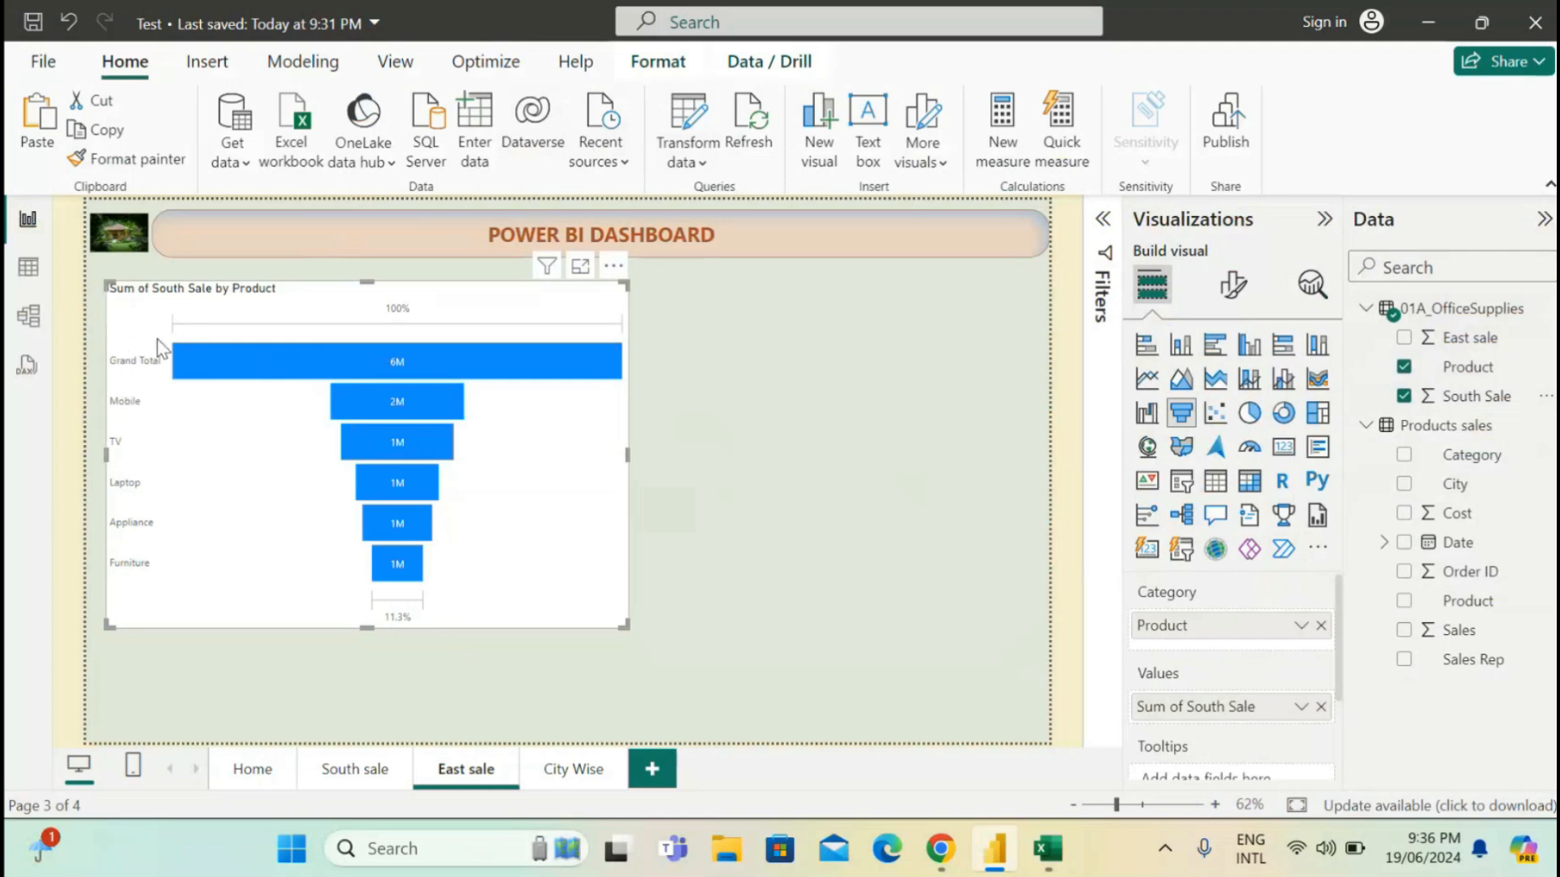
mouse_move(216, 376)
mouse_move(376, 473)
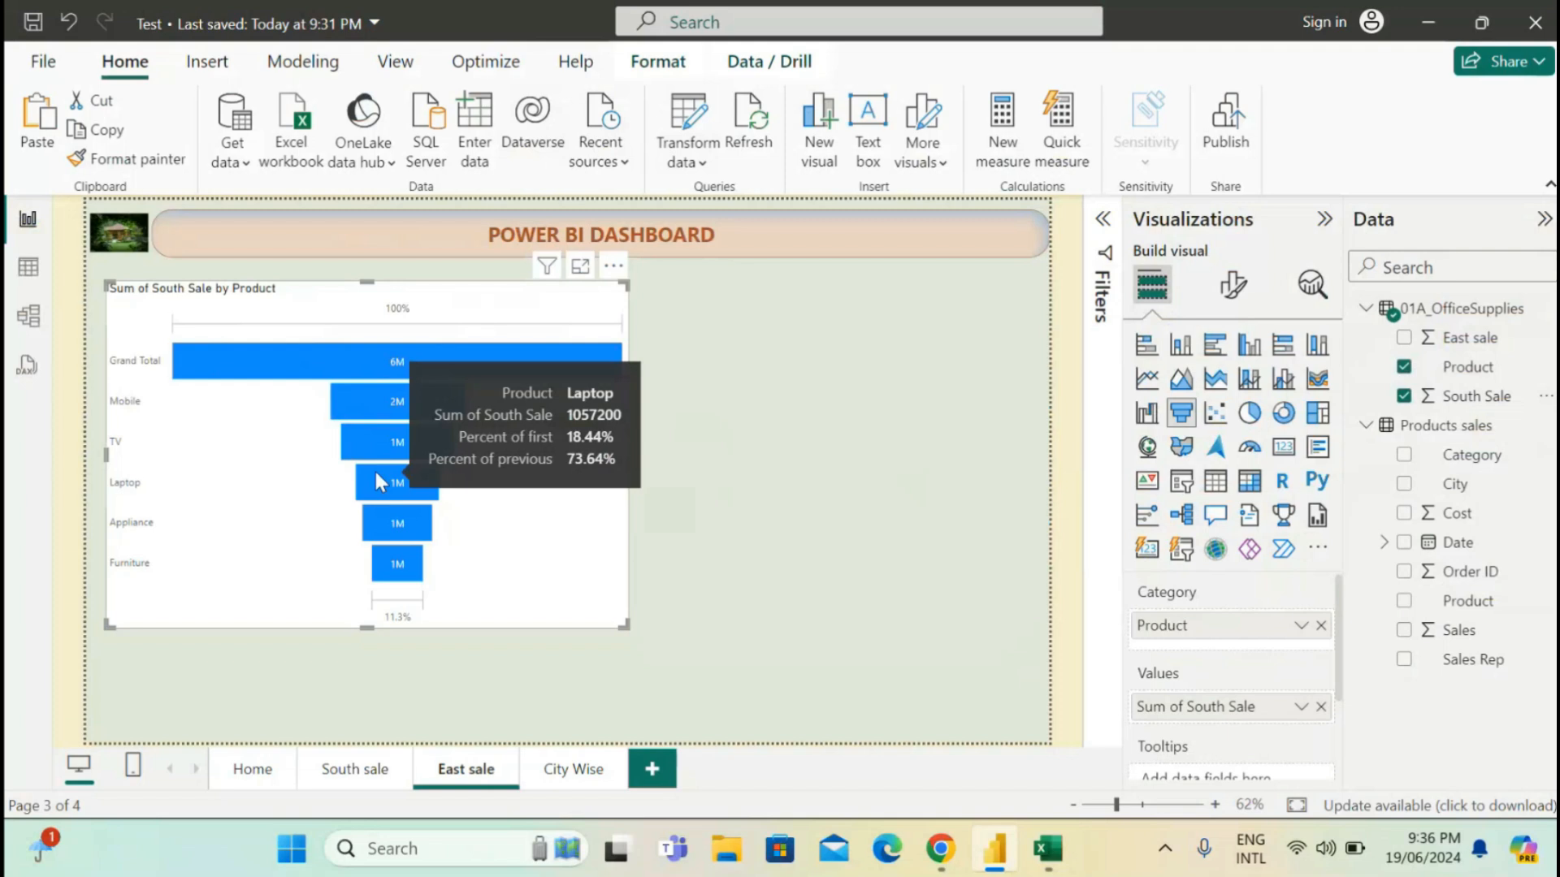